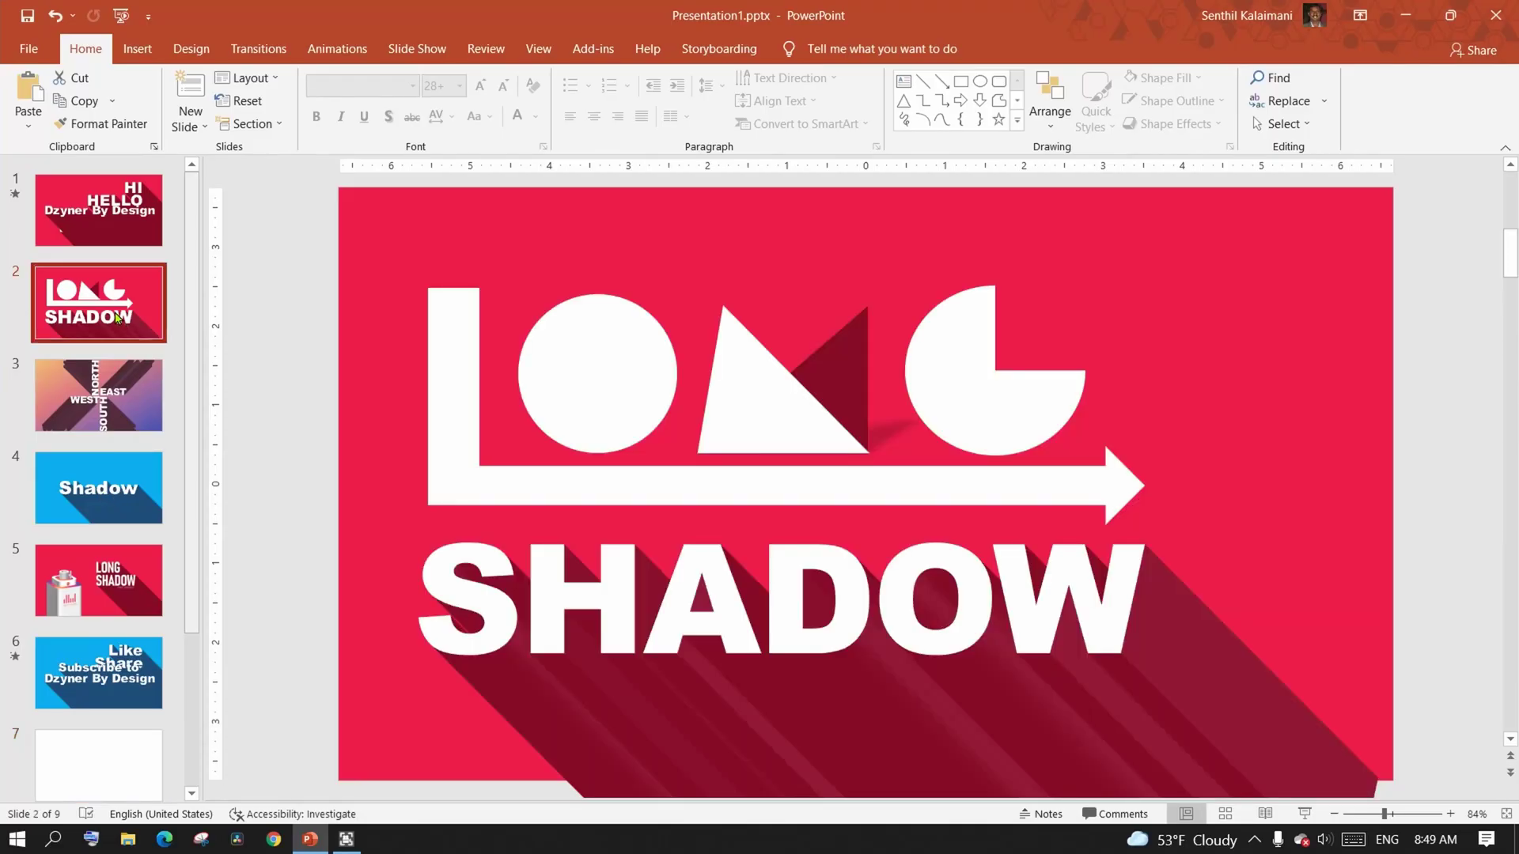
# Preview the North East West South, Shadow and LONG SHADOW example slides.
pyautogui.click(127, 393)
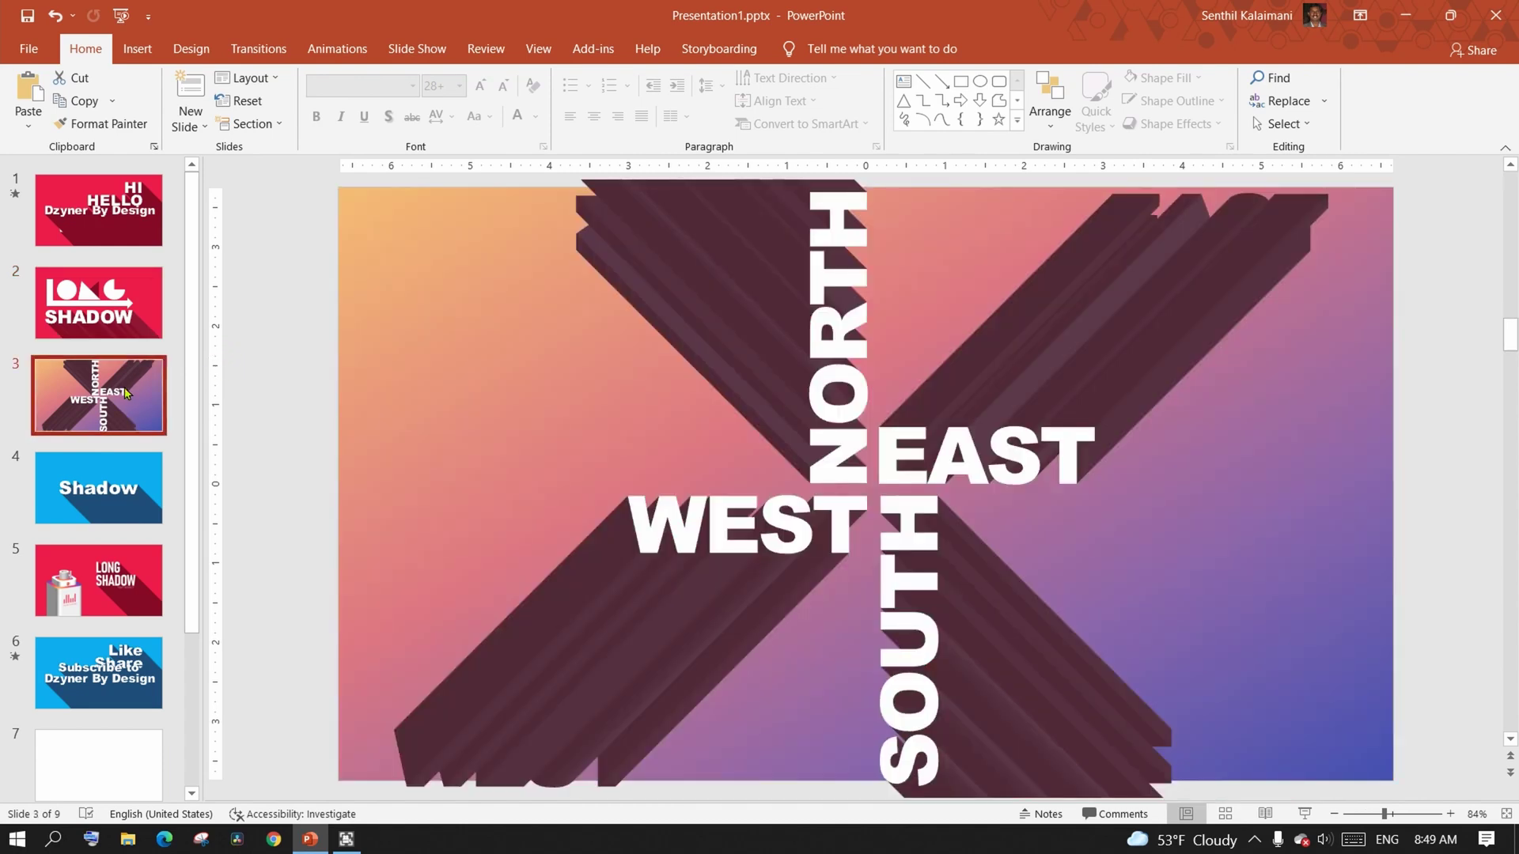
pyautogui.click(109, 510)
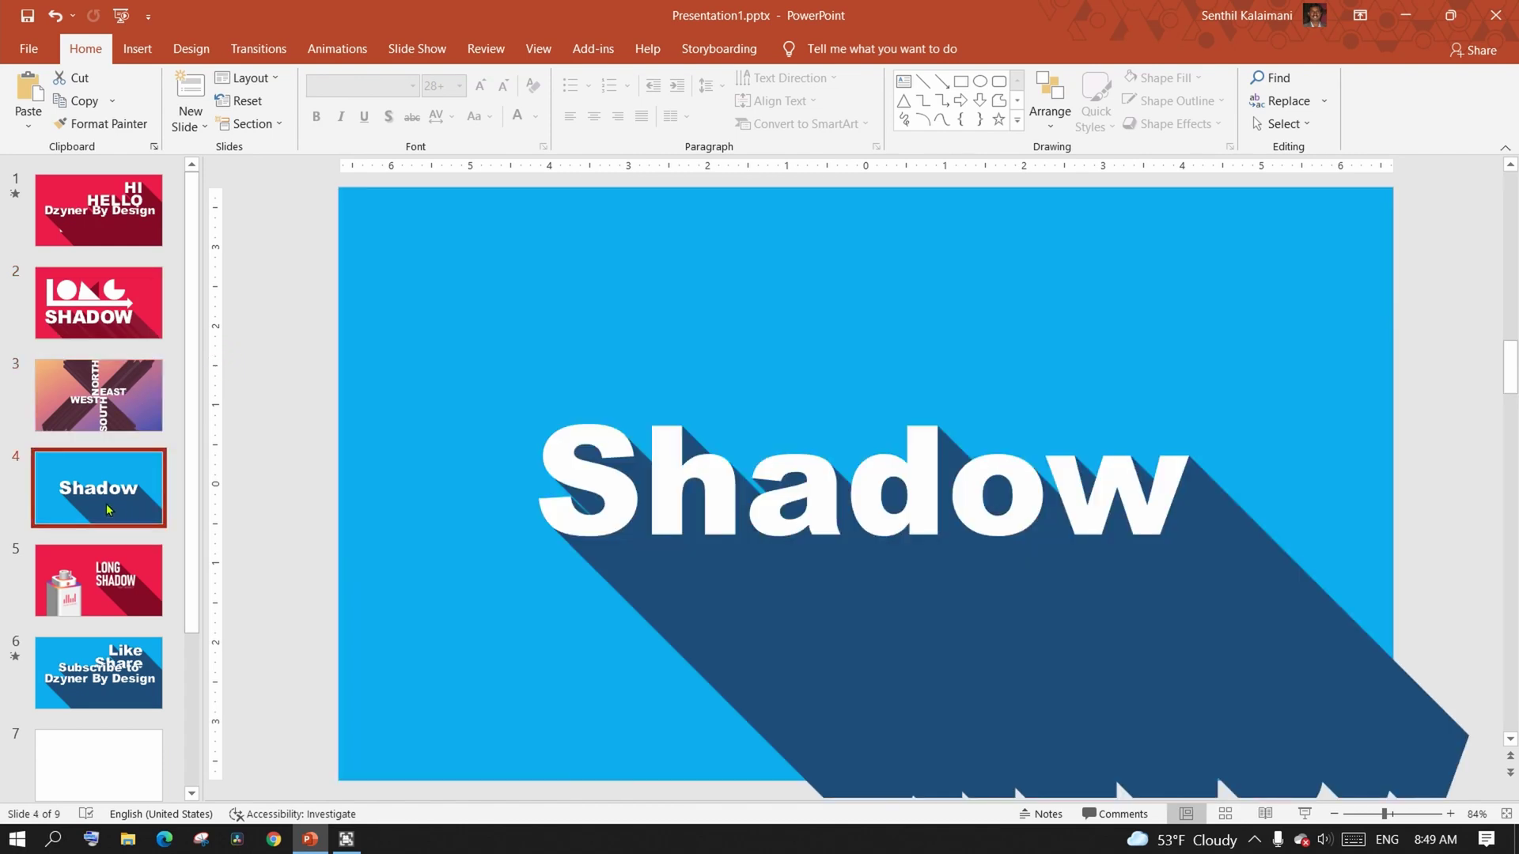
pyautogui.click(129, 590)
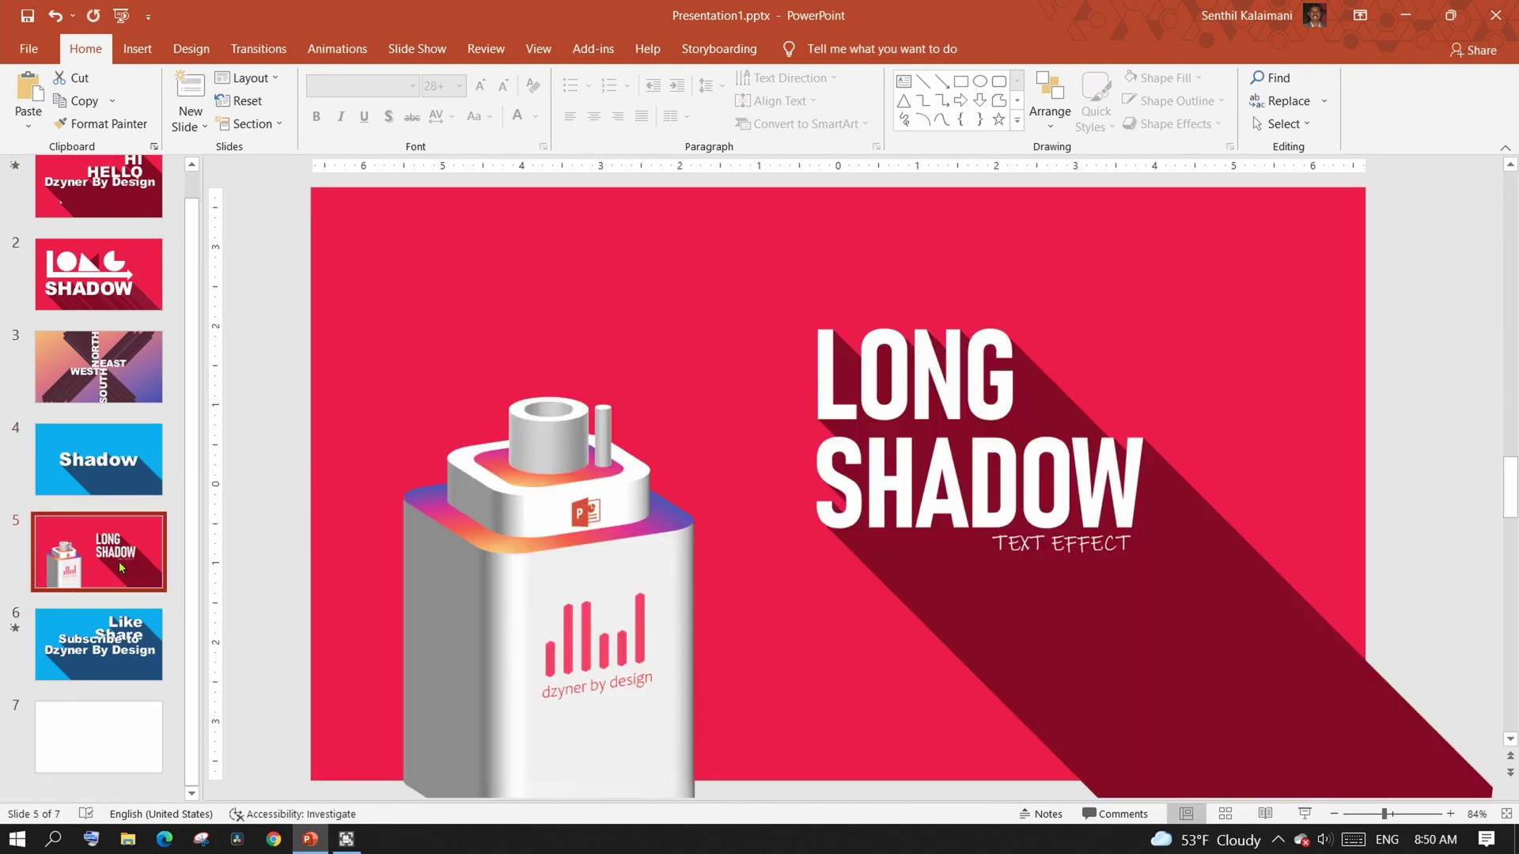
# Draw a rectangle covering the whole of blank slide 7.
pyautogui.click(99, 732)
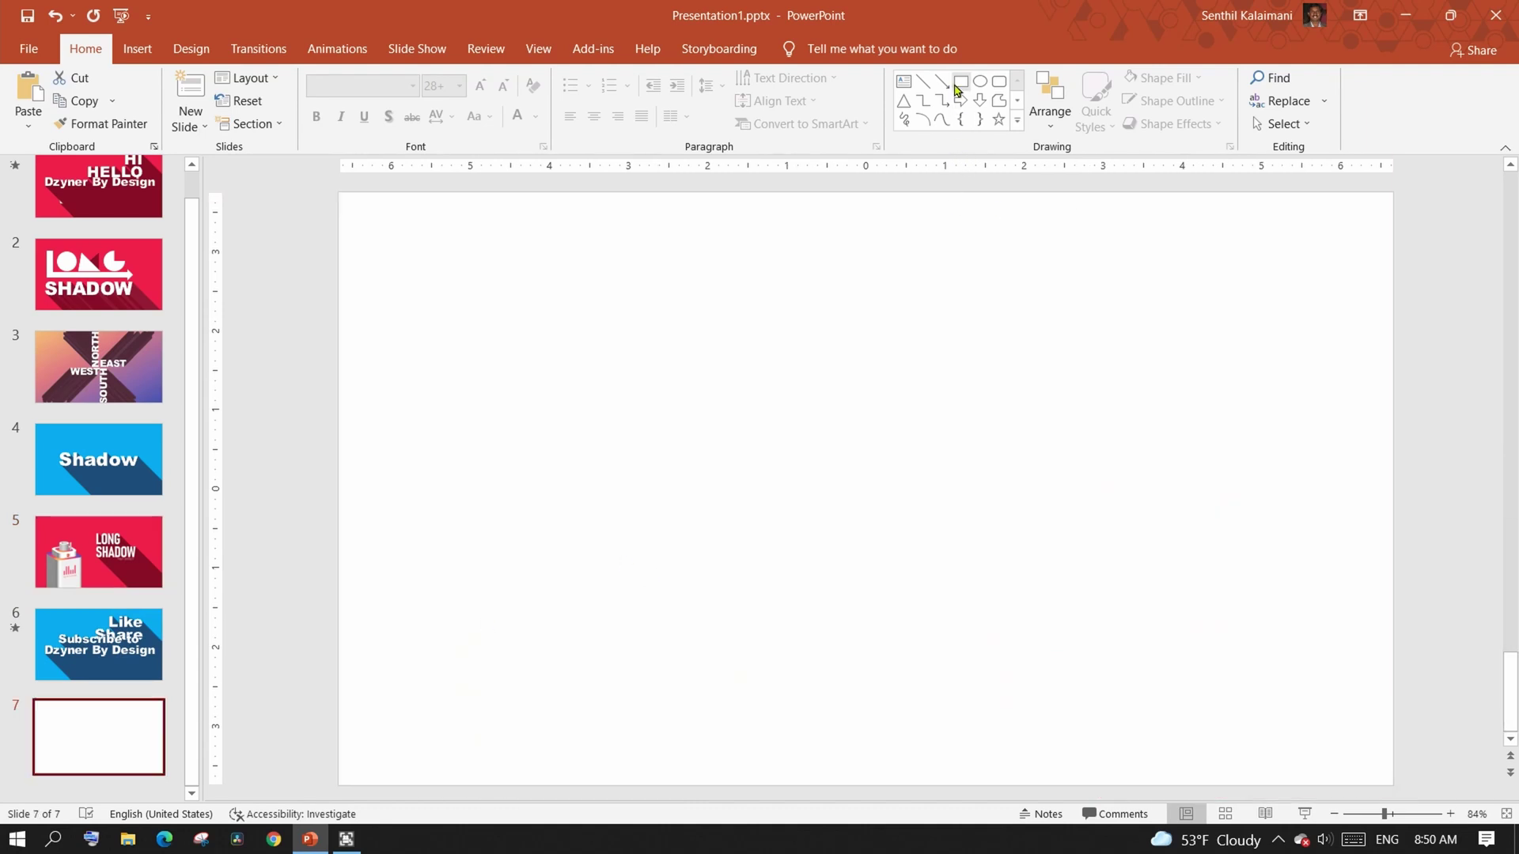
pyautogui.click(957, 86)
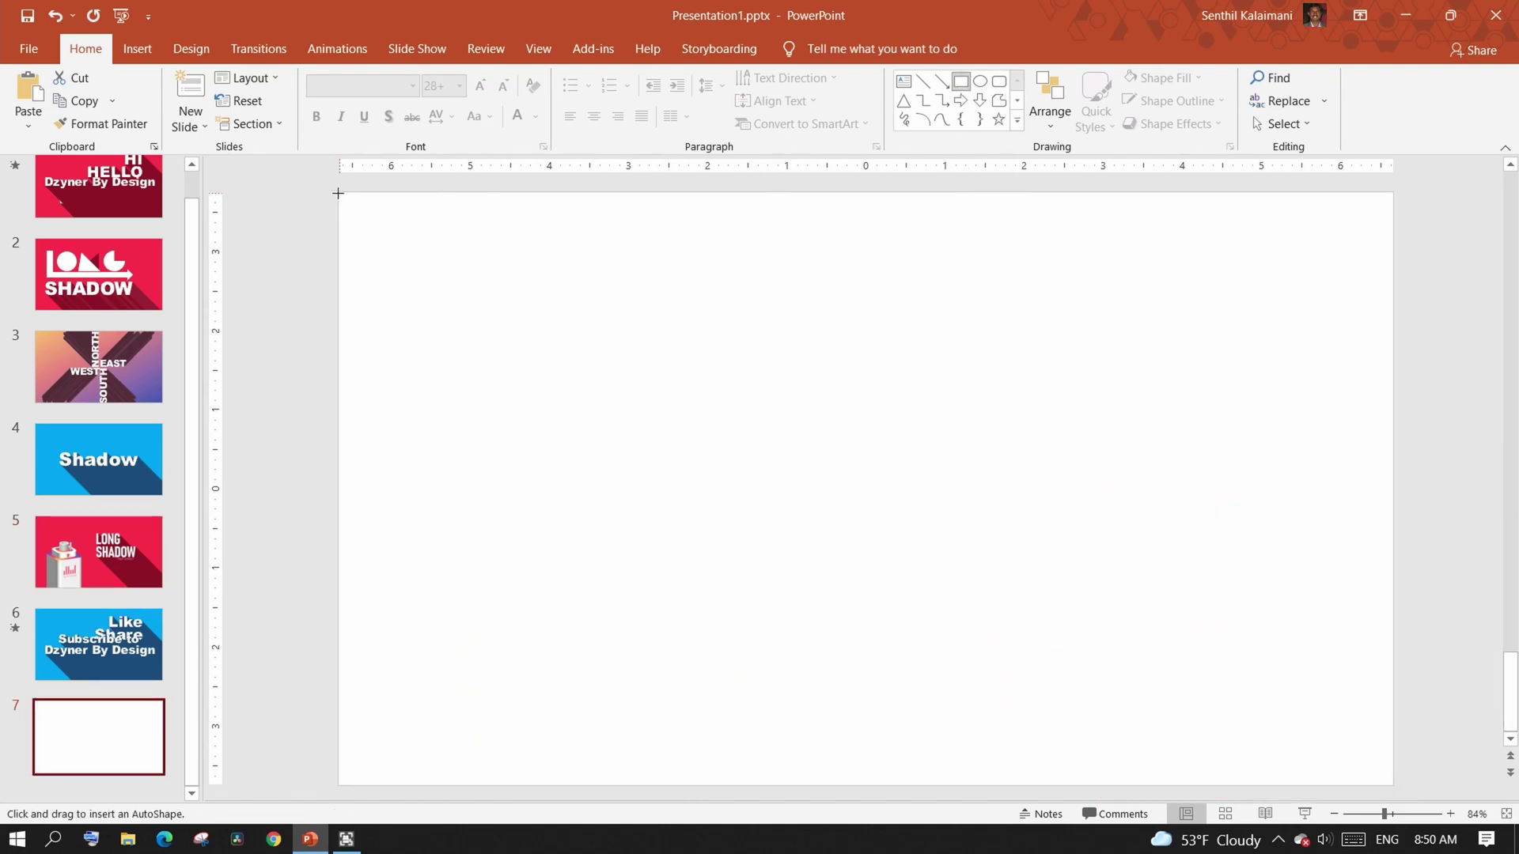
pyautogui.moveTo(337, 193); pyautogui.dragTo(1394, 786)
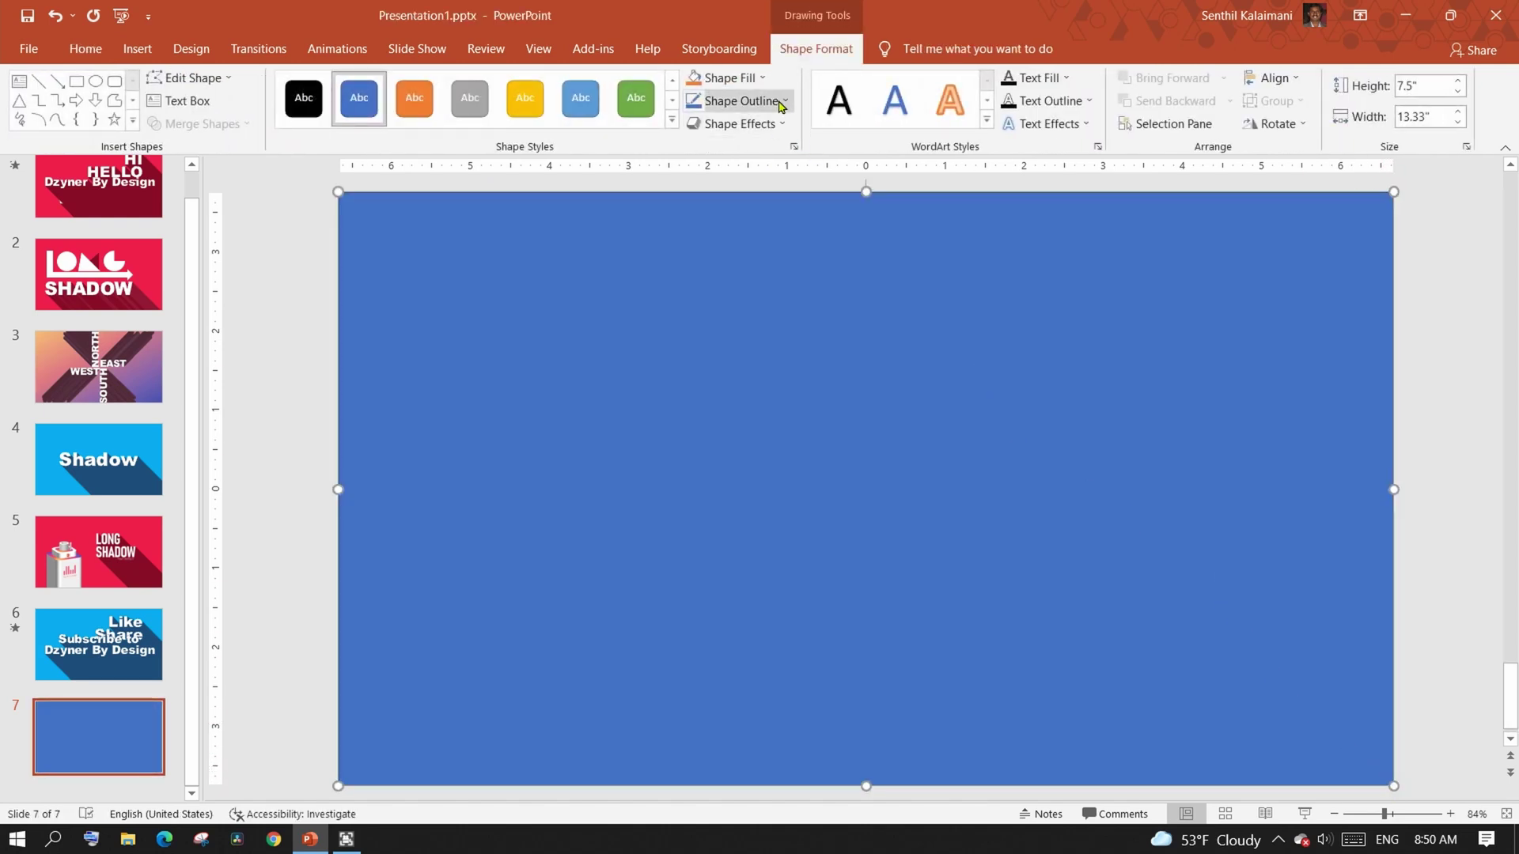
# Fill the rectangle light blue and remove its outline.
pyautogui.click(765, 79)
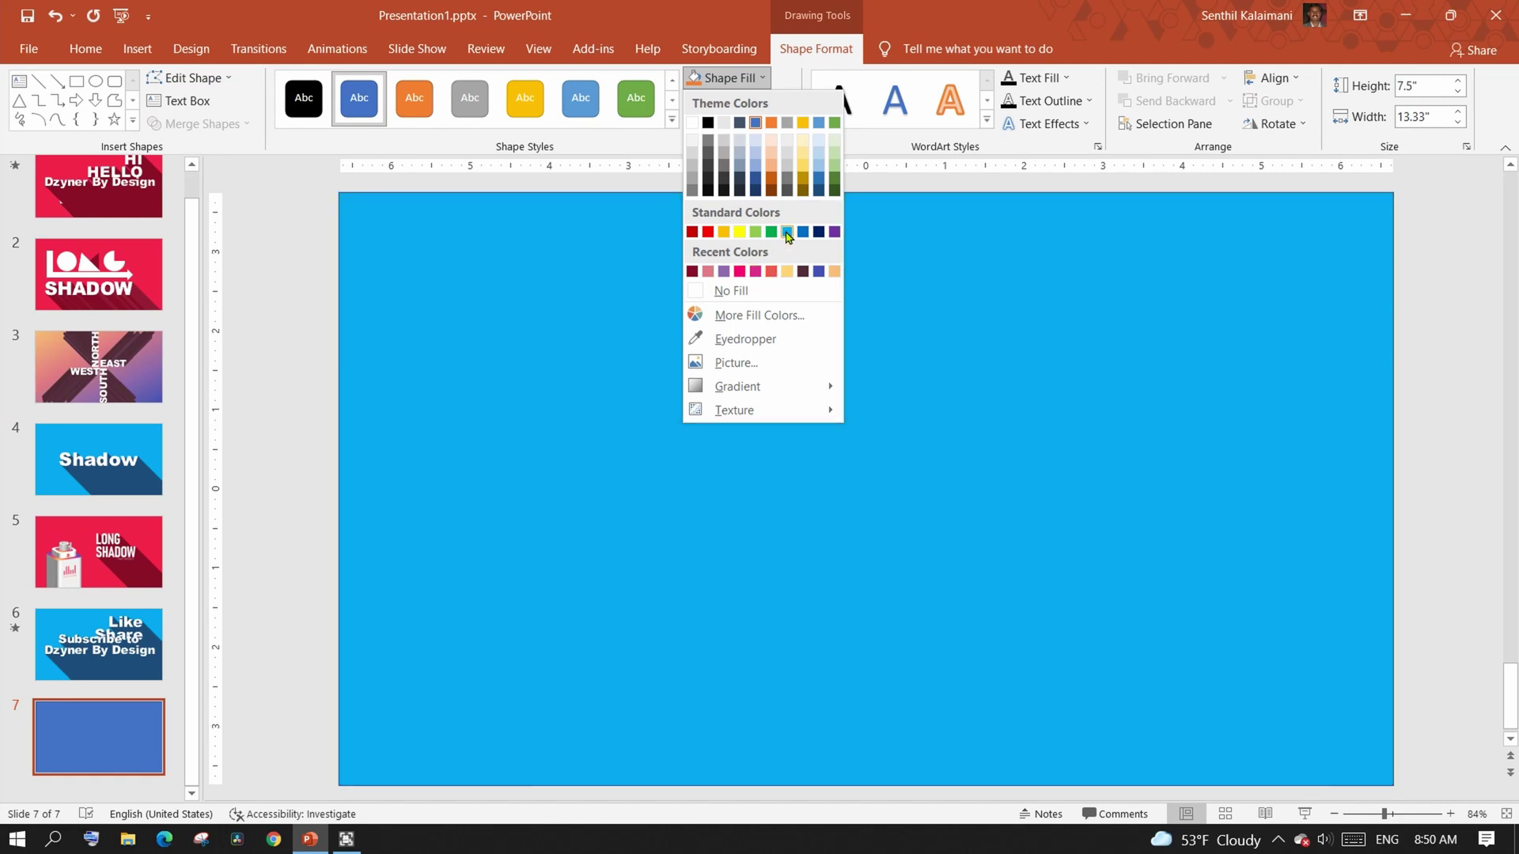
pyautogui.click(787, 231)
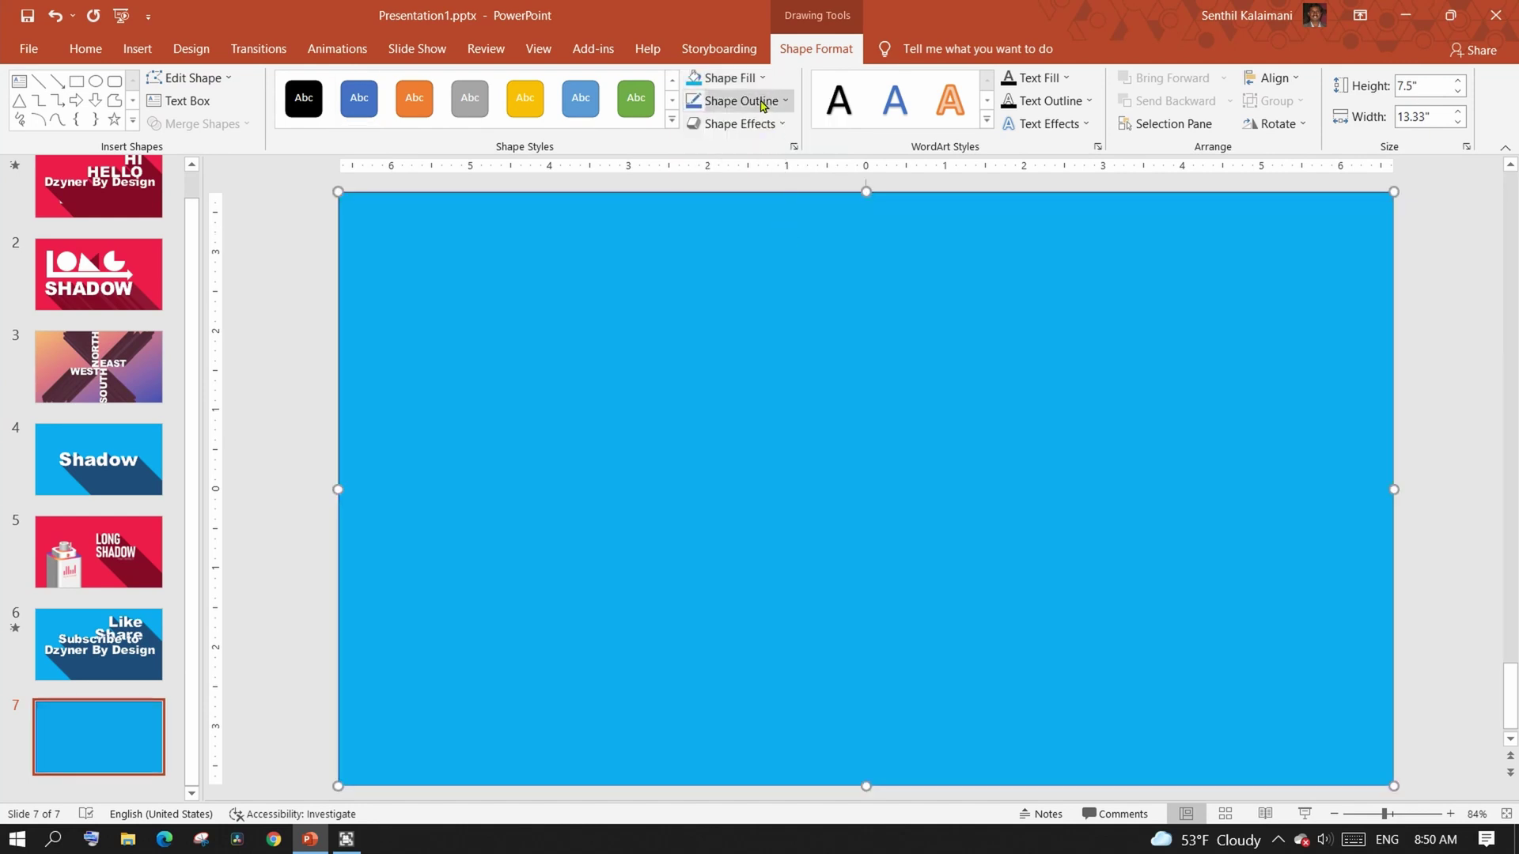
pyautogui.click(724, 101)
pyautogui.click(741, 314)
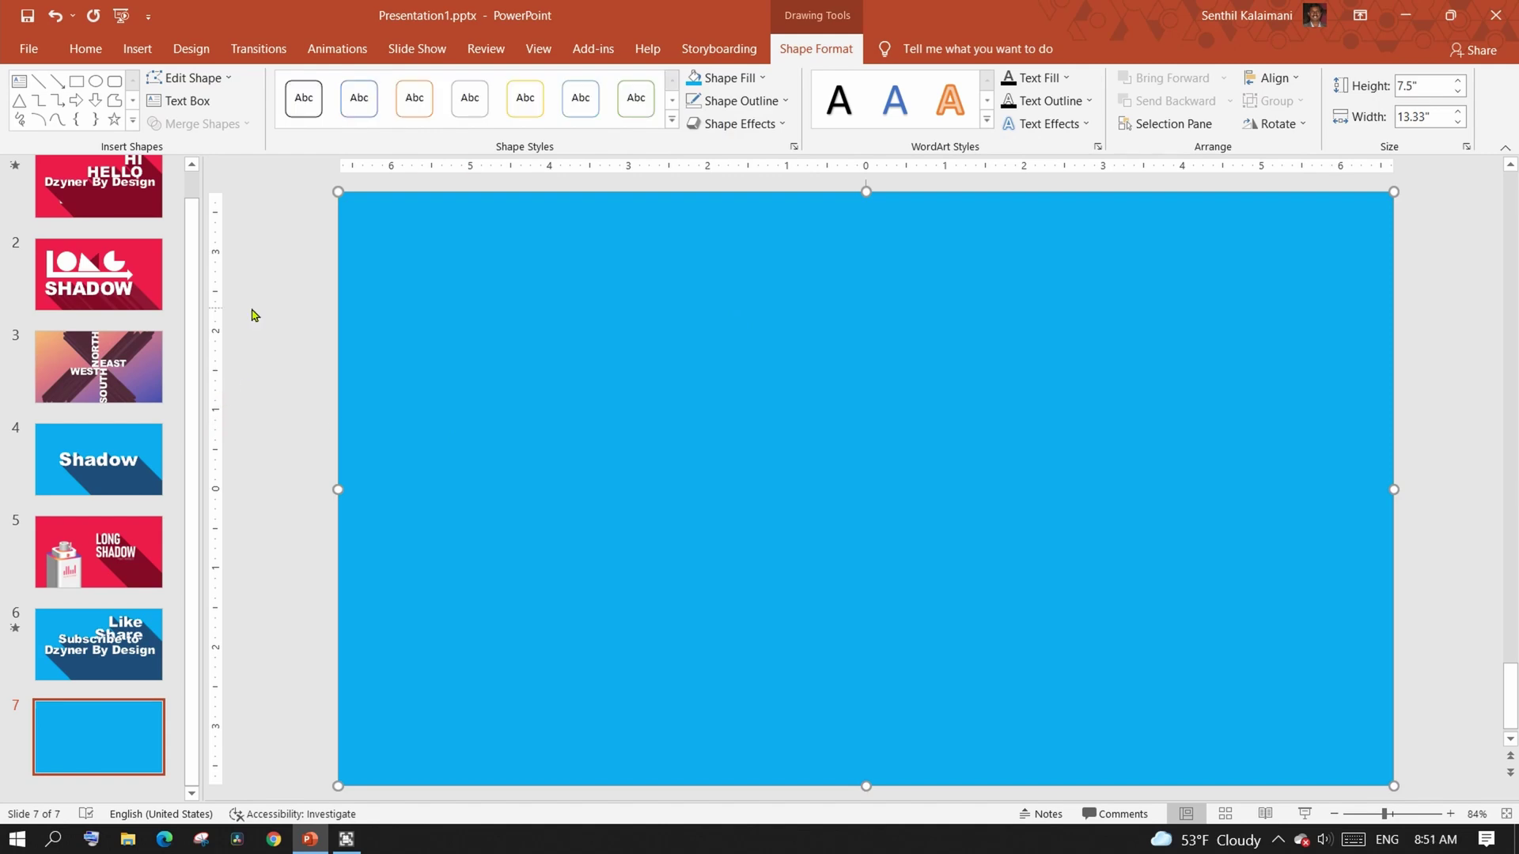
# Add a text box reading 'Simple Dimple', enlarge the text and widen the box to fit.
pyautogui.click(22, 82)
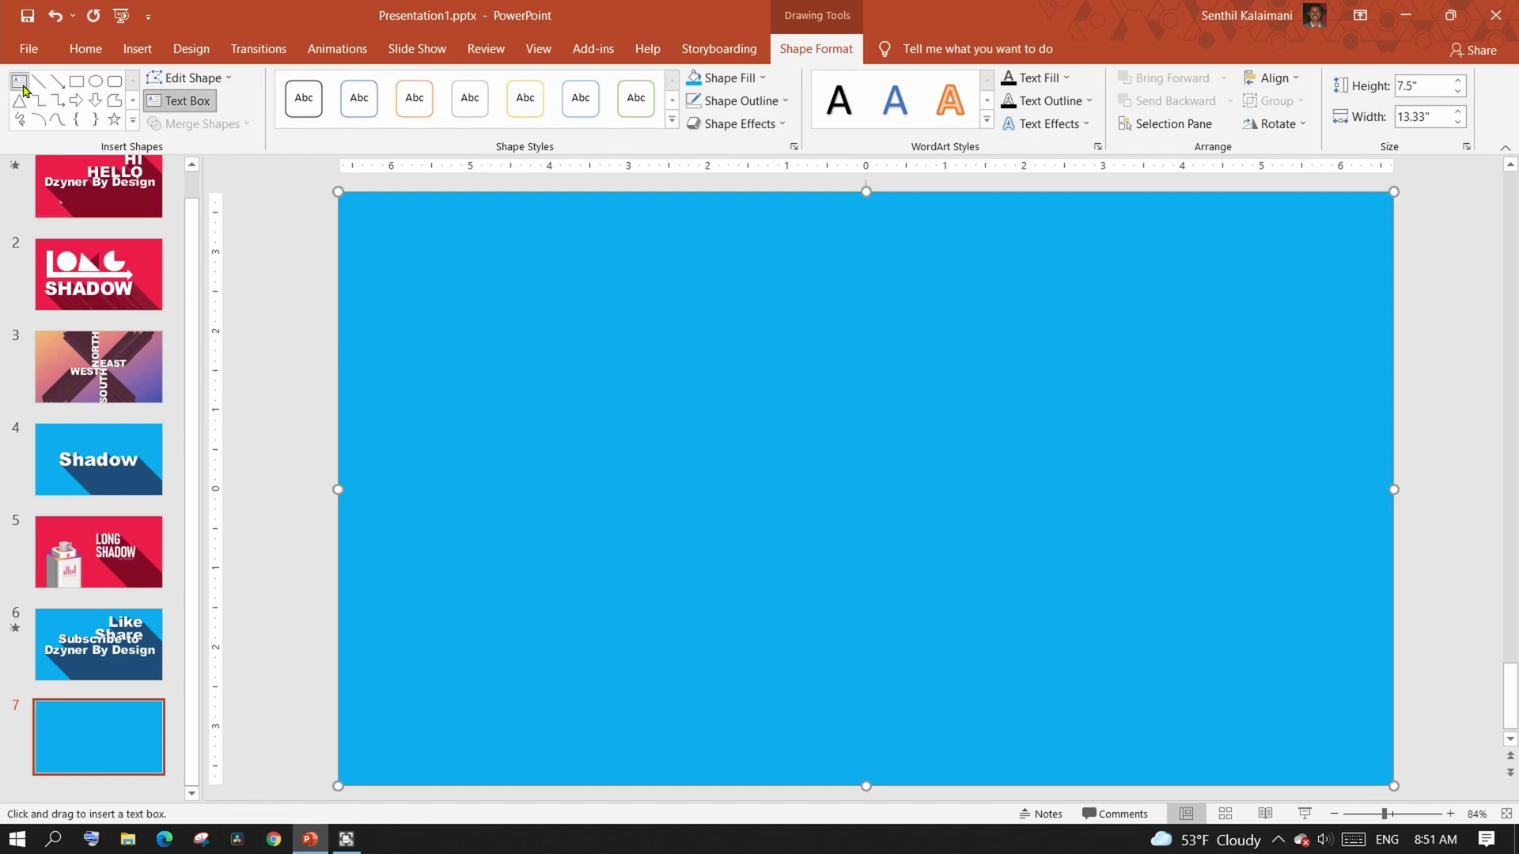
pyautogui.moveTo(594, 361); pyautogui.dragTo(1039, 490)
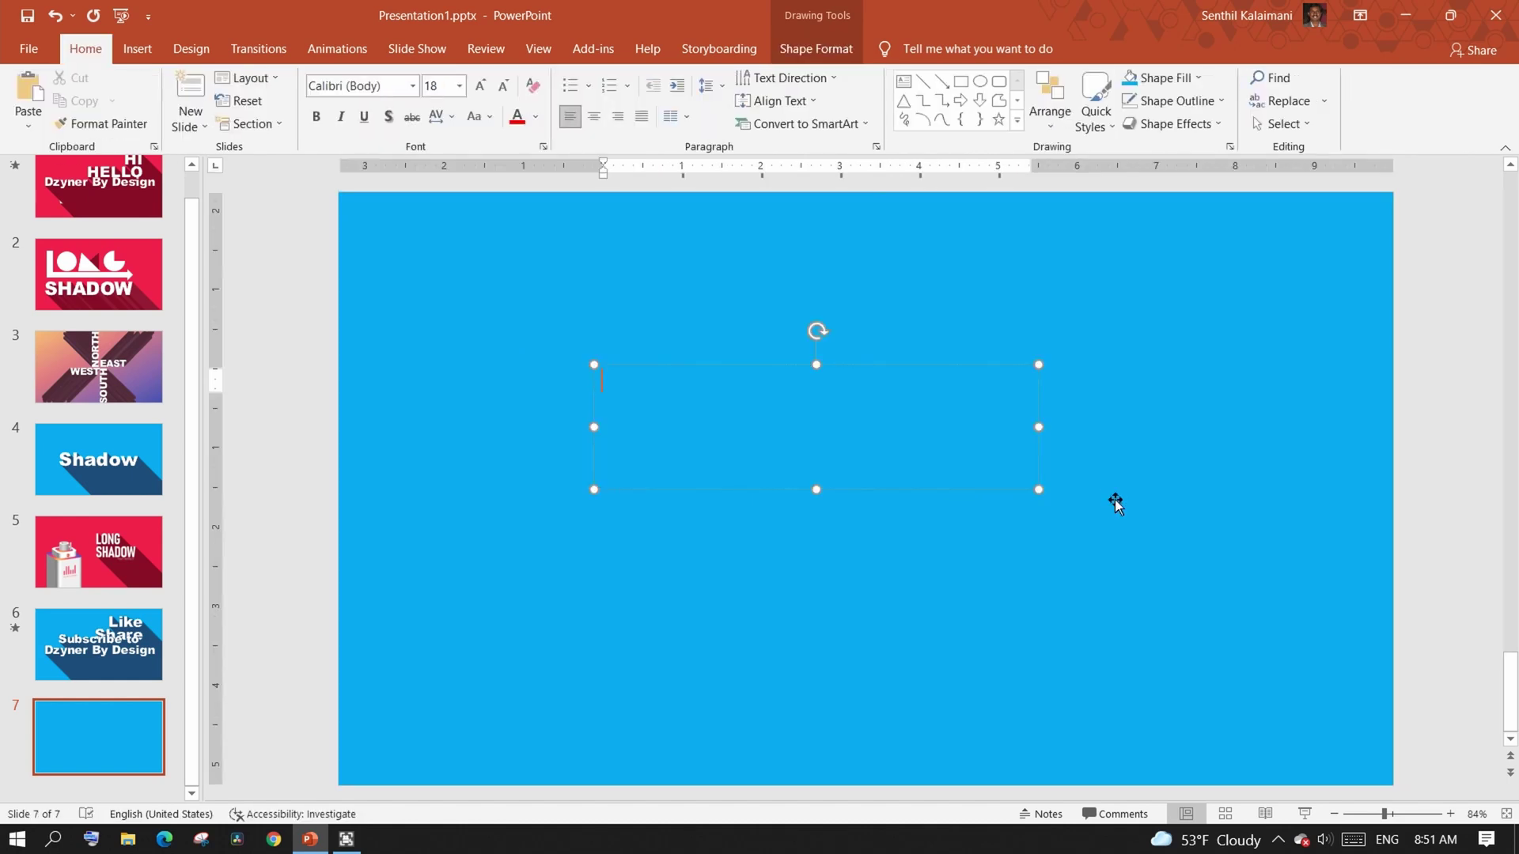
pyautogui.write('Simple Dimple')
pyautogui.press('Escape')
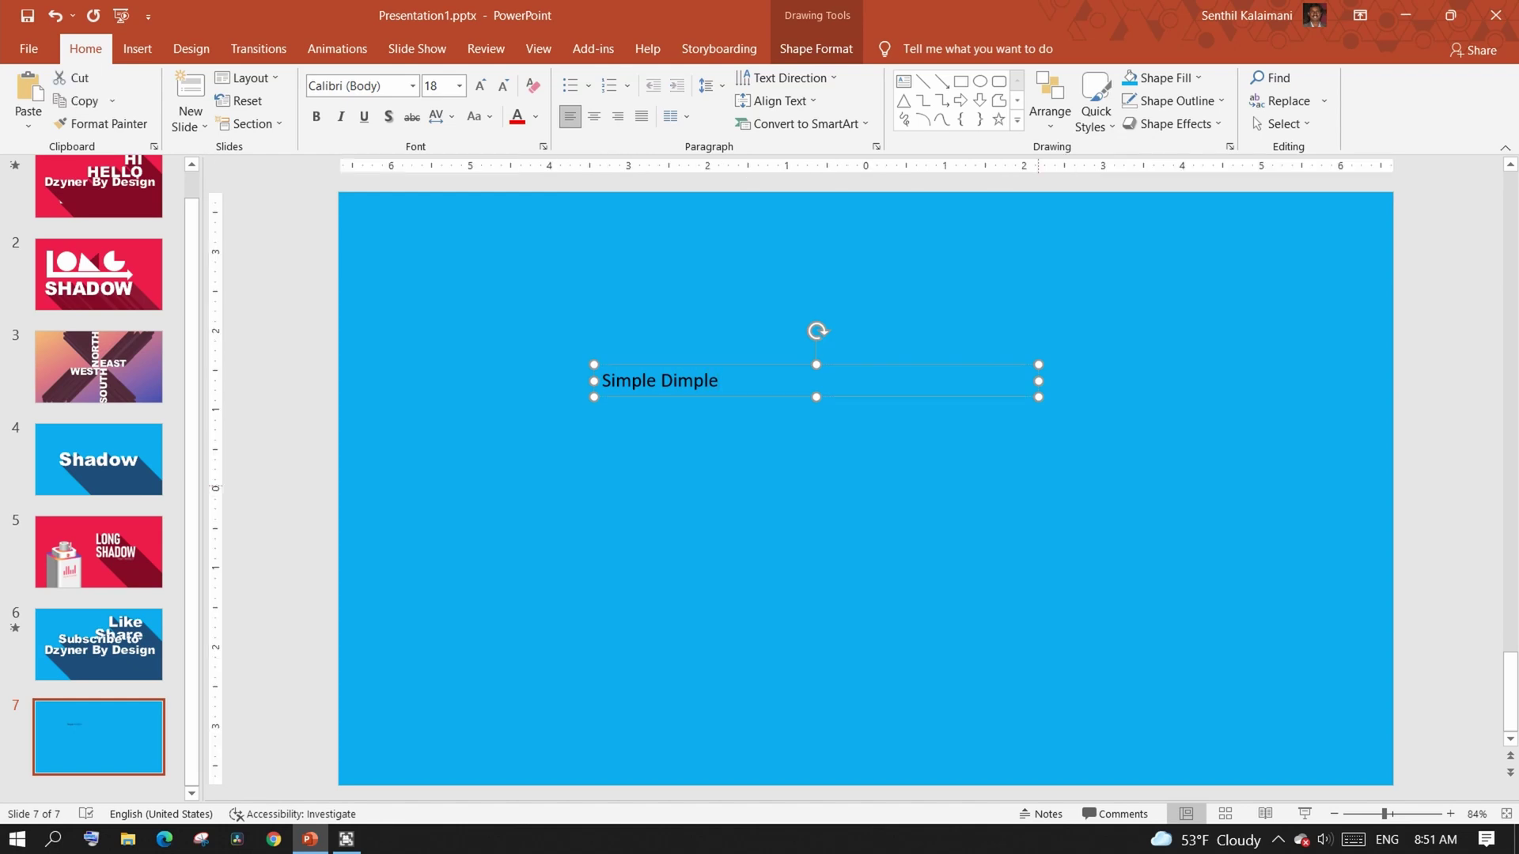
pyautogui.hotkey('ctrl', 'shift', '.')
pyautogui.hotkey('ctrl', 'shift', '.')
pyautogui.hotkey('ctrl', 'shift', '.')
pyautogui.hotkey('ctrl', 'shift', '.')
pyautogui.hotkey('ctrl', 'shift', '.')
pyautogui.hotkey('ctrl', 'shift', '.')
pyautogui.hotkey('ctrl', 'shift', '.')
pyautogui.hotkey('ctrl', 'shift', '.')
pyautogui.hotkey('ctrl', 'shift', '.')
pyautogui.hotkey('ctrl', 'shift', '.')
pyautogui.moveTo(1038, 409); pyautogui.dragTo(1252, 412)
# Format the text as white 72 pt Arial Black and centre the box on the slide.
pyautogui.click(412, 85)
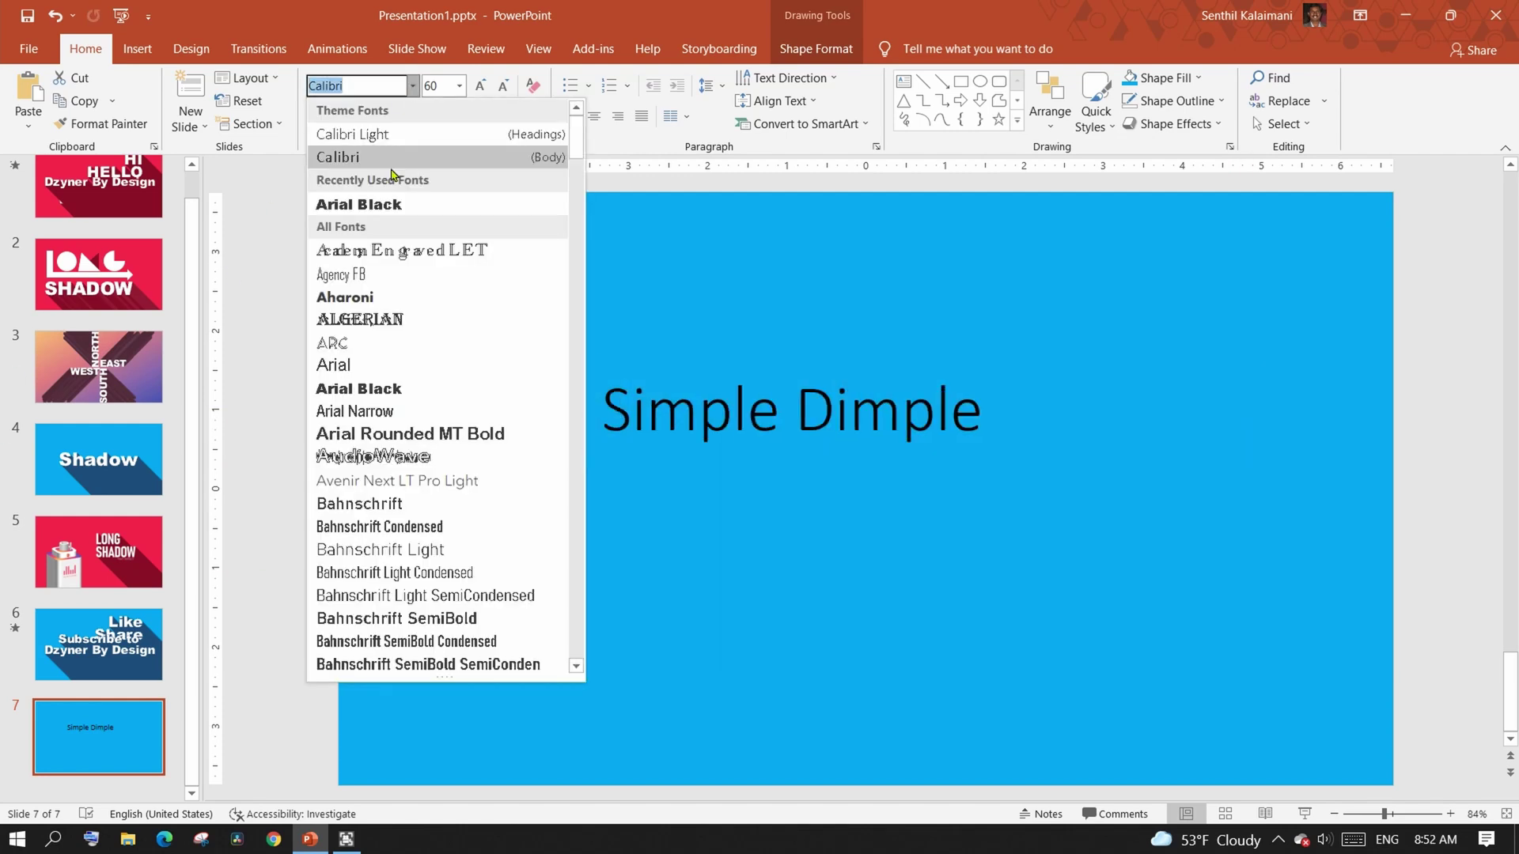
pyautogui.click(359, 388)
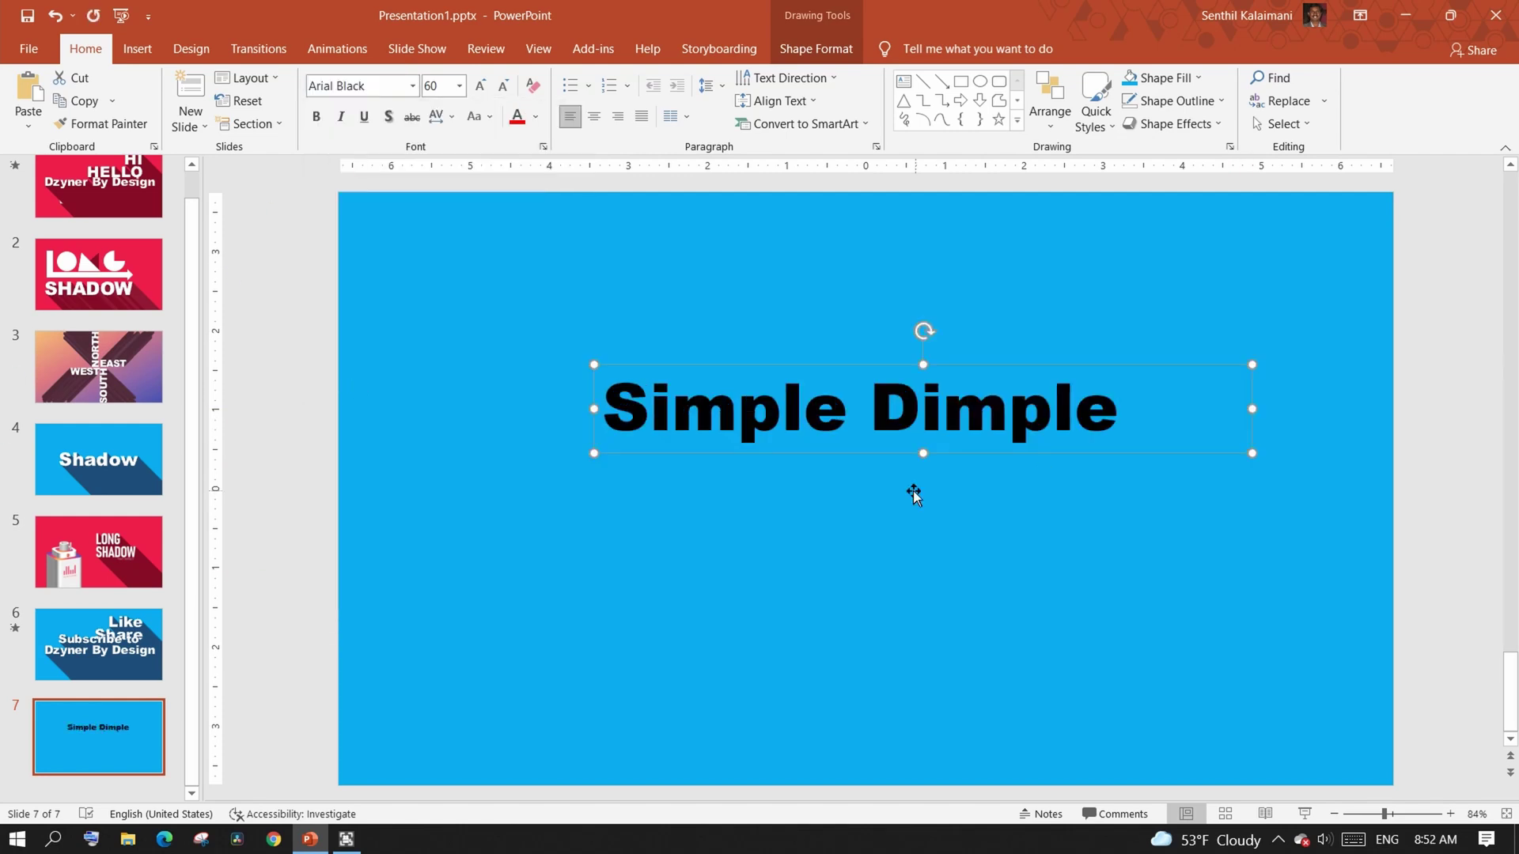
pyautogui.hotkey('ctrl', 'shift', '.')
pyautogui.hotkey('ctrl', 'shift', '.')
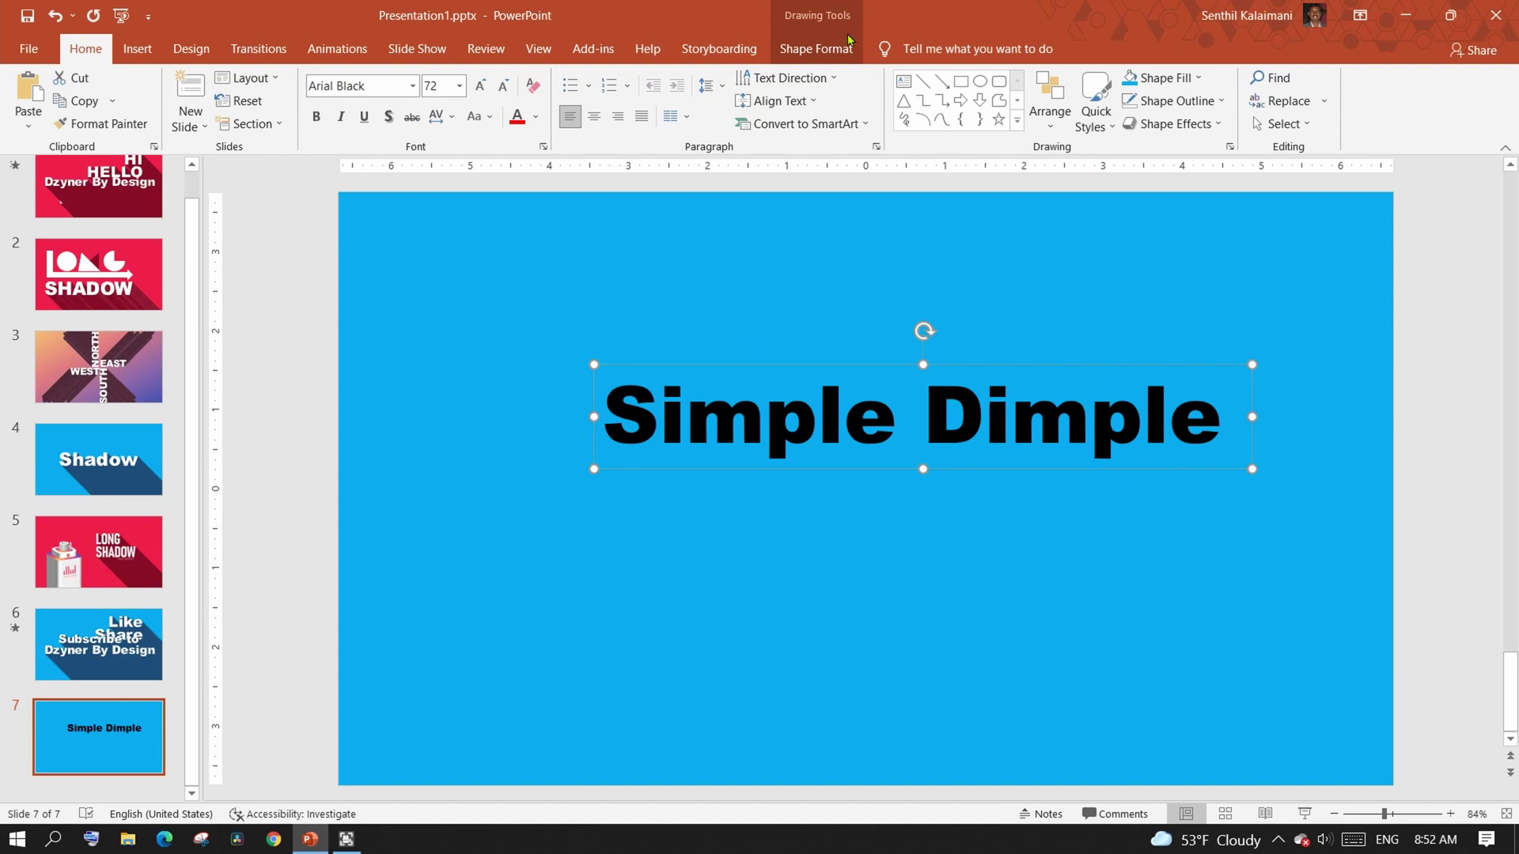
pyautogui.click(816, 48)
pyautogui.click(1273, 78)
pyautogui.click(1289, 198)
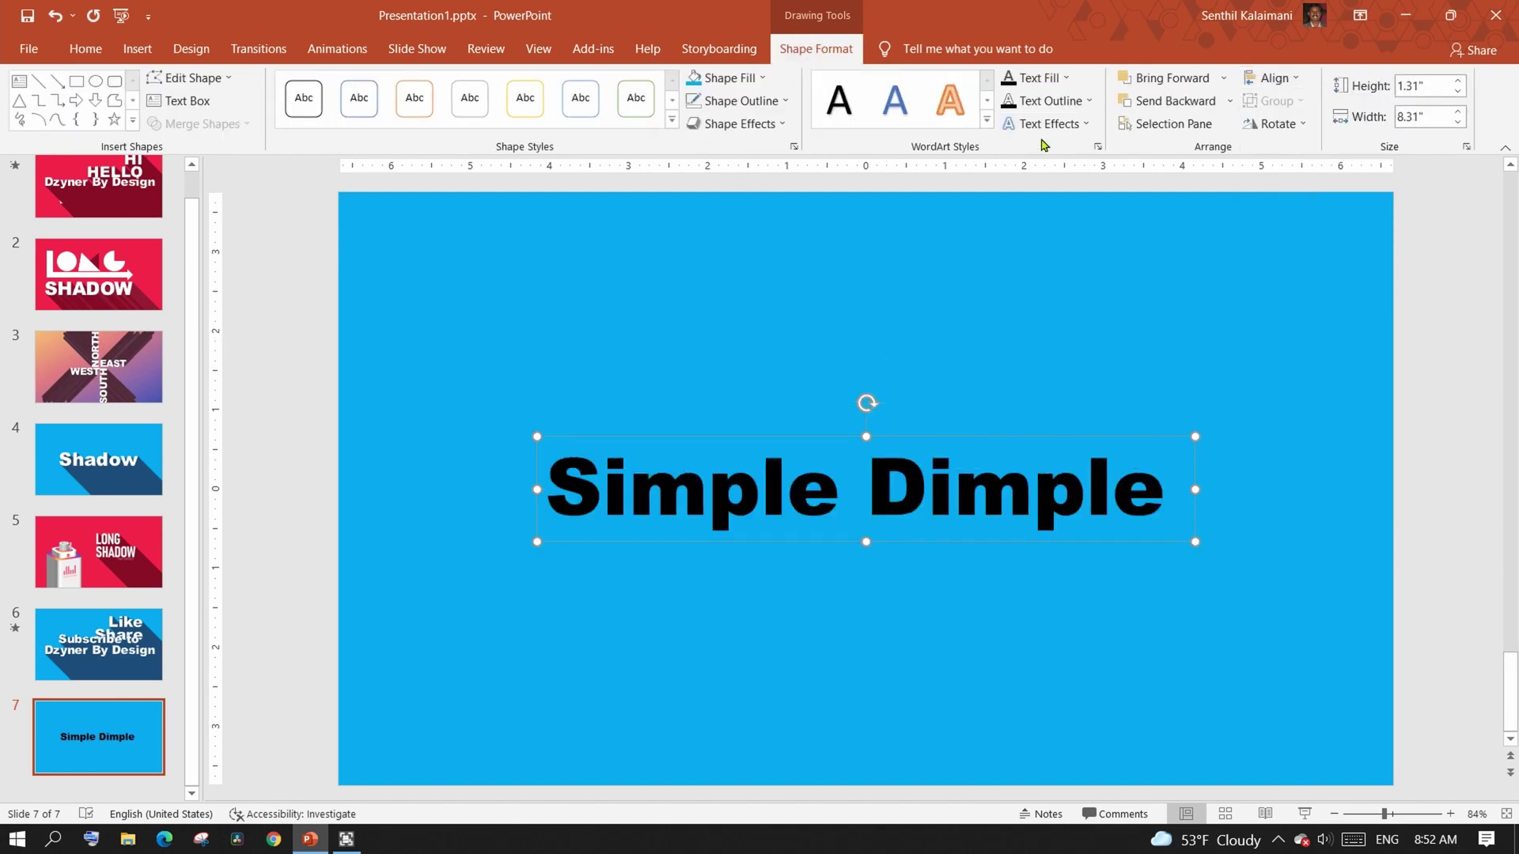
pyautogui.click(1065, 78)
pyautogui.click(1006, 123)
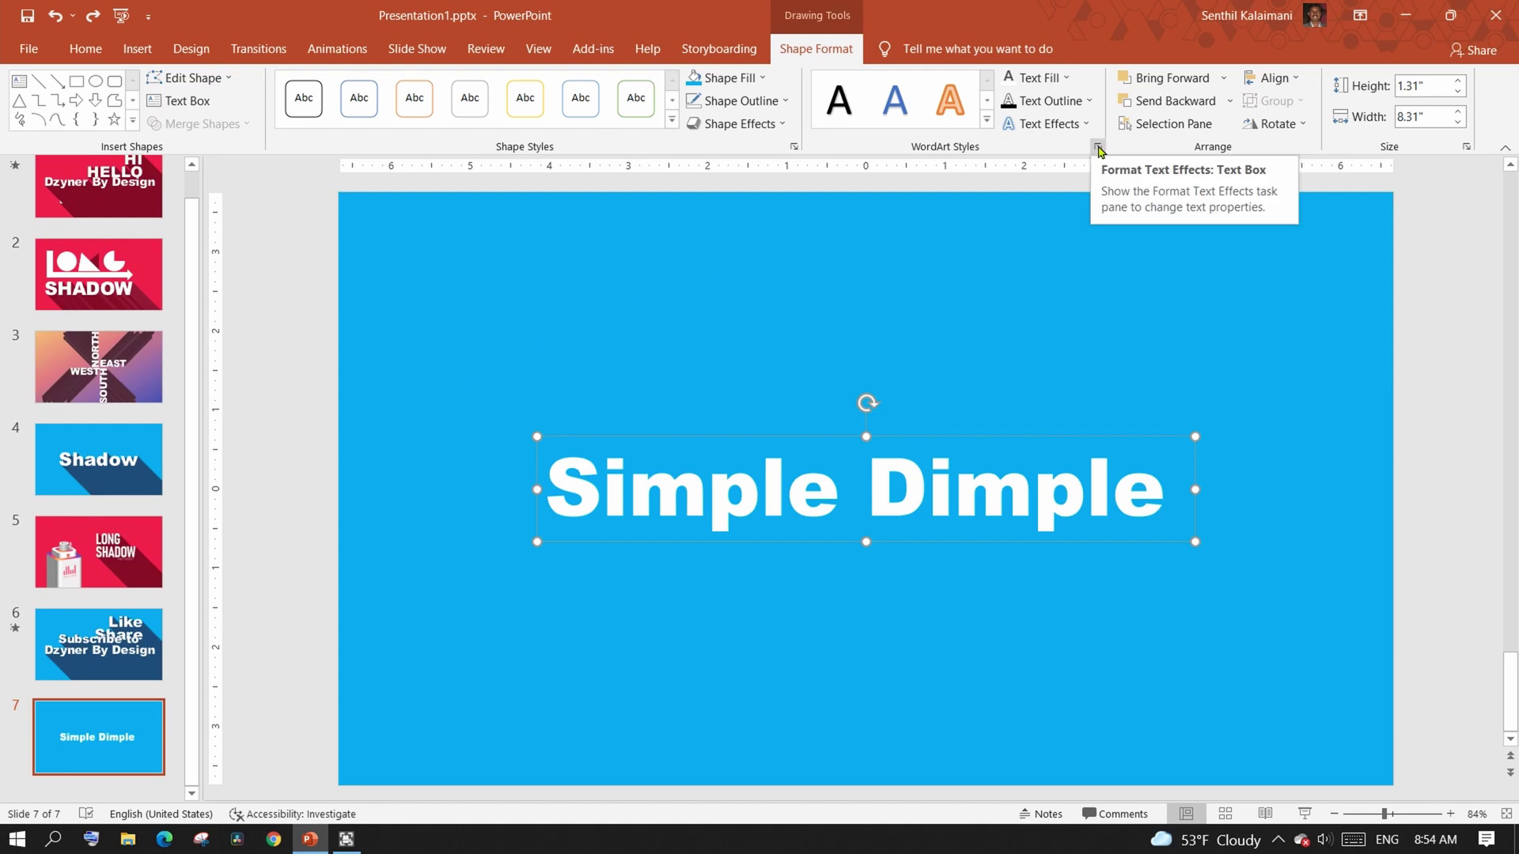
# Open the text's 3-D Rotation settings and apply a perspective rotation preset.
pyautogui.click(1099, 147)
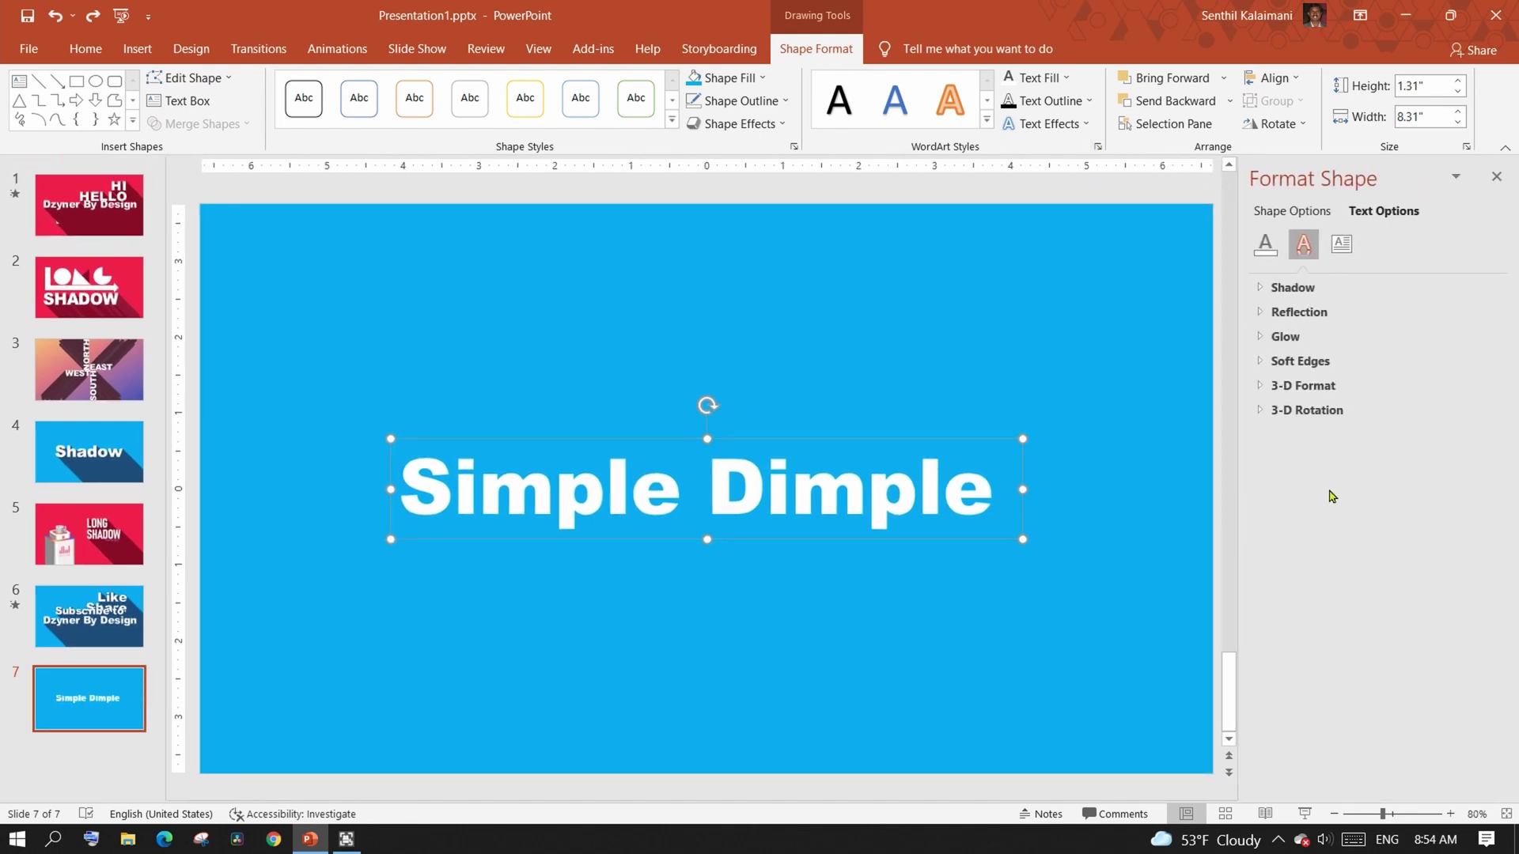
pyautogui.click(1261, 412)
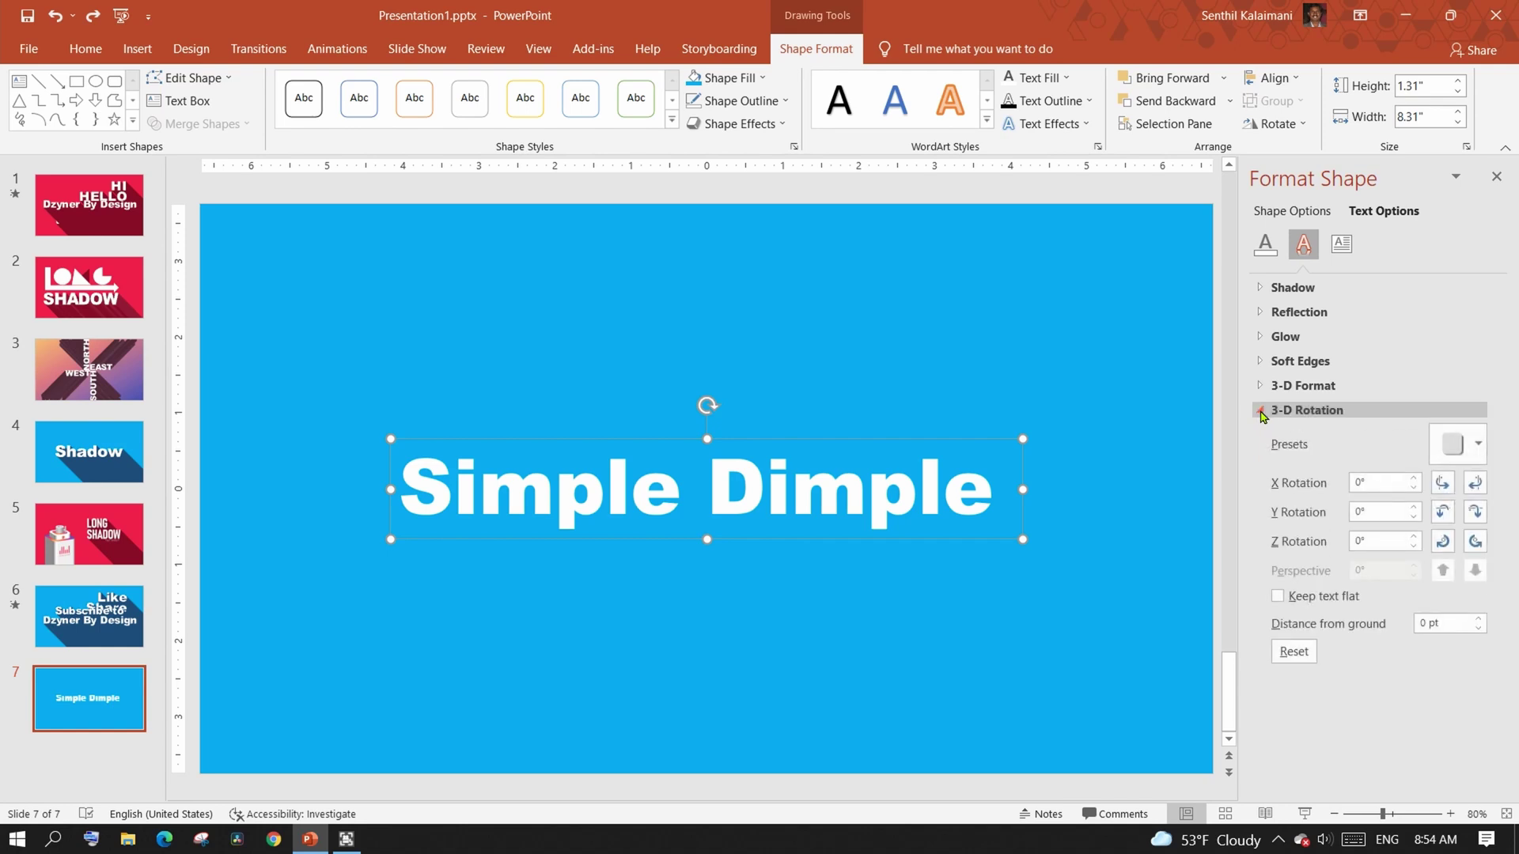
pyautogui.click(1474, 449)
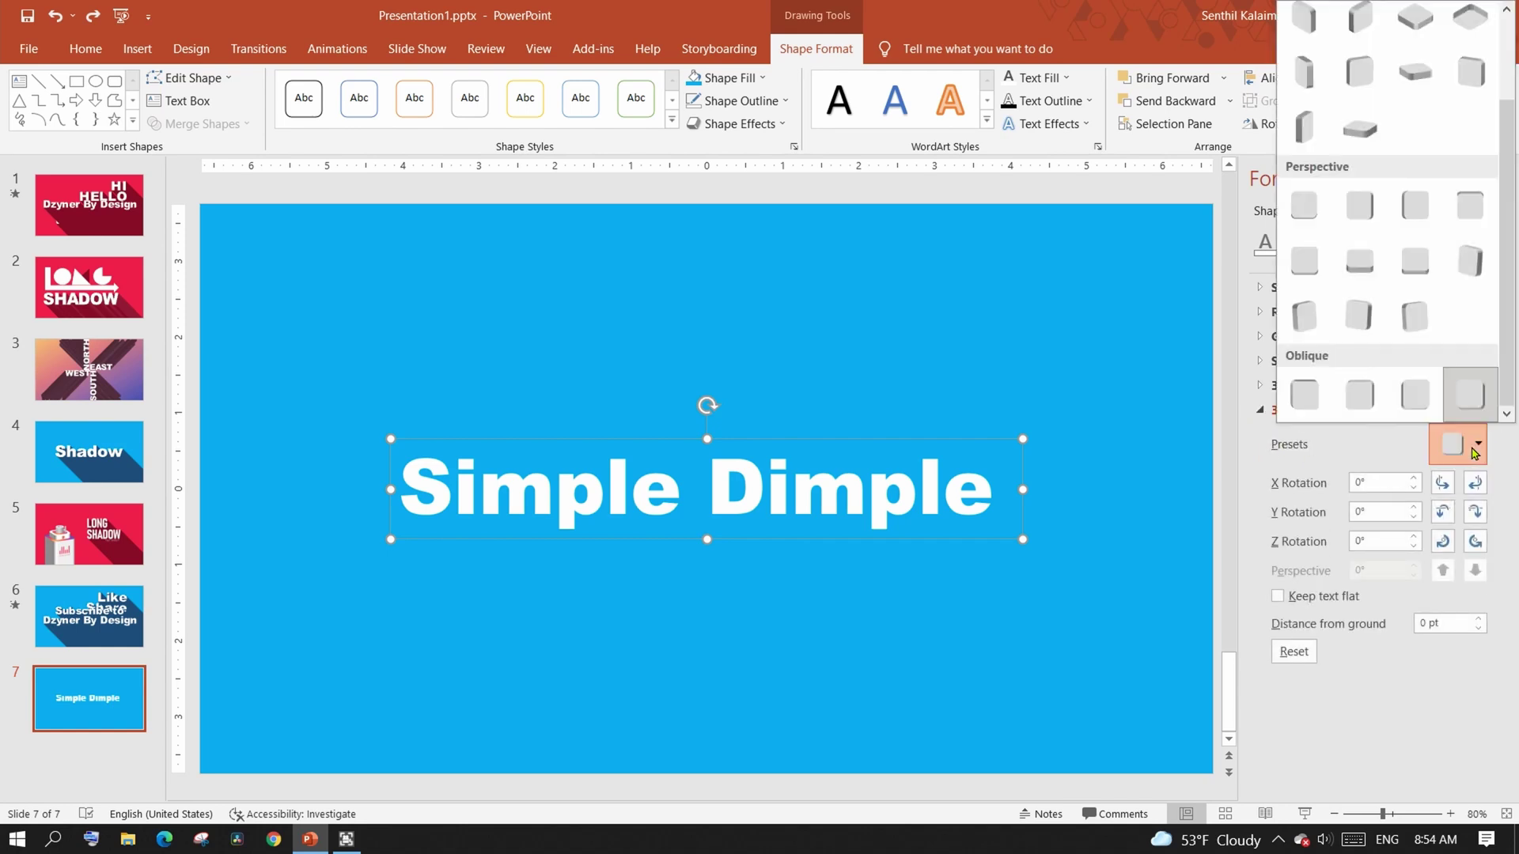
pyautogui.click(1473, 261)
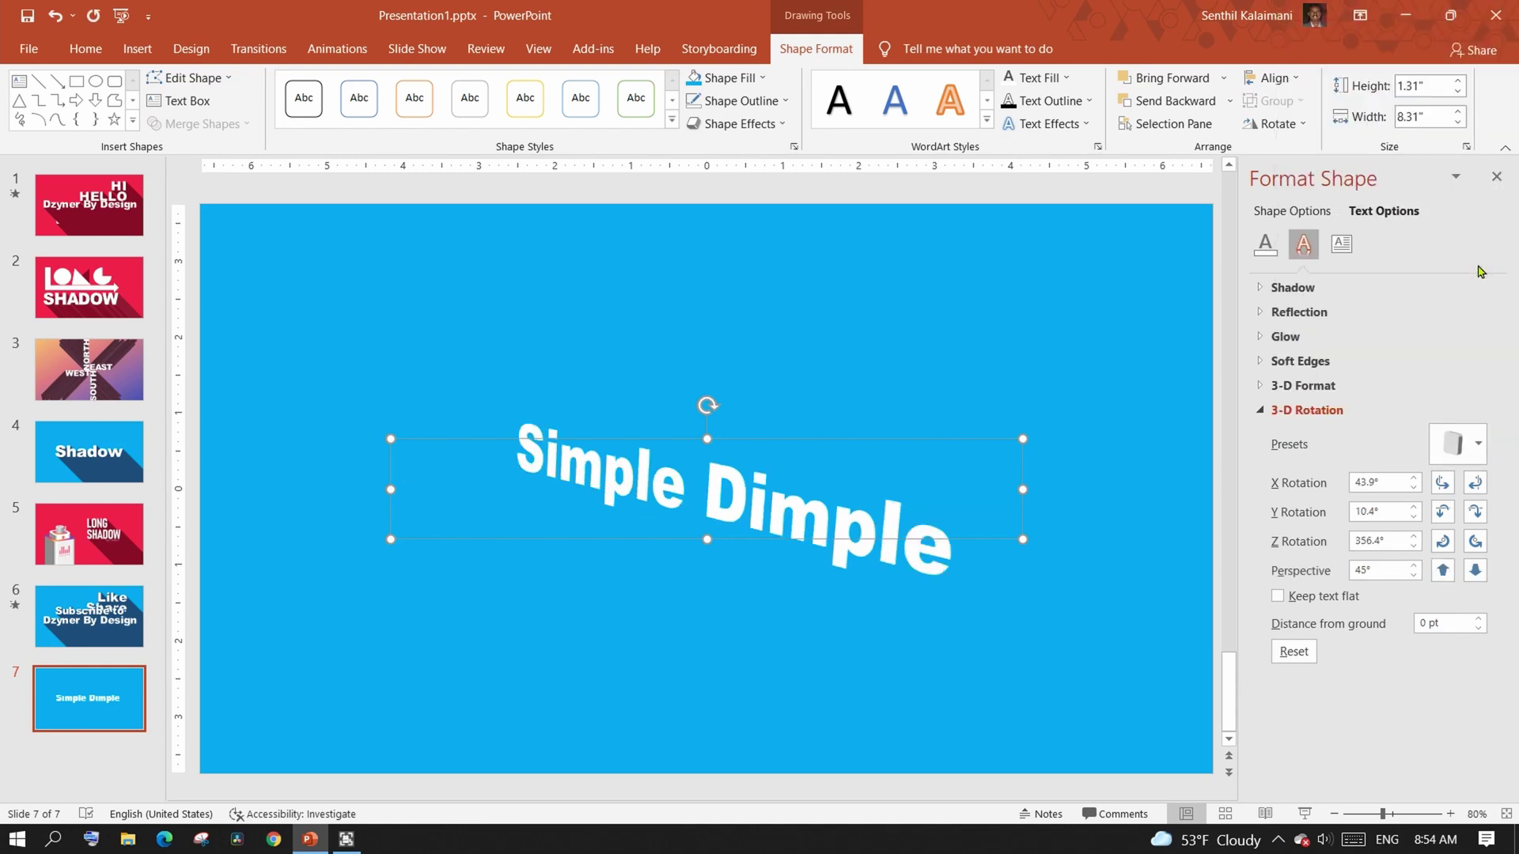
# Try other parallel rotation presets, ending on an oblique preset that leaves the text flat at 0°.
pyautogui.click(1478, 448)
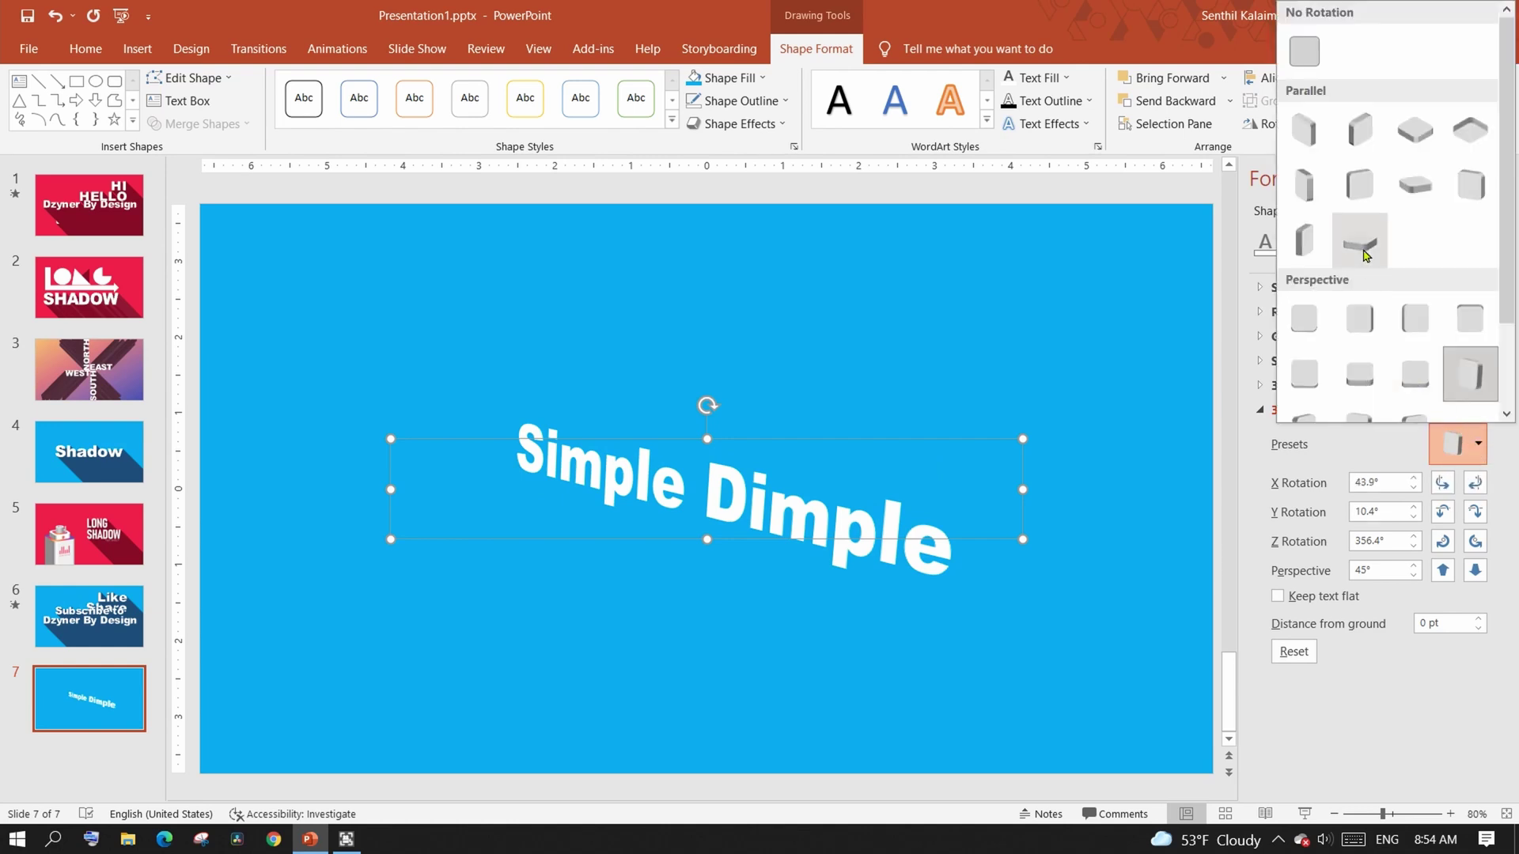
pyautogui.click(1416, 184)
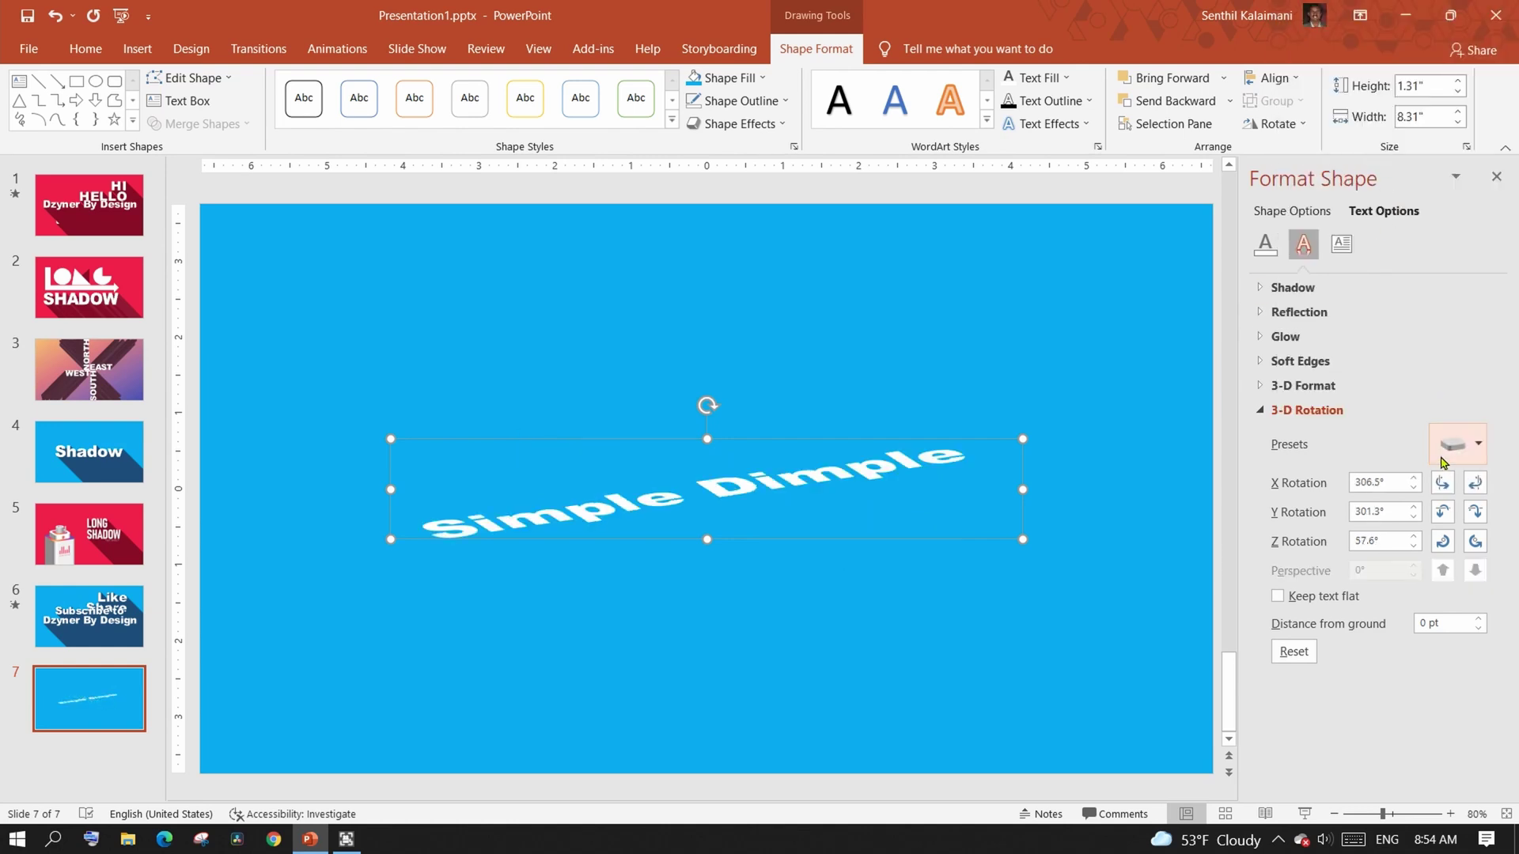
pyautogui.click(1477, 445)
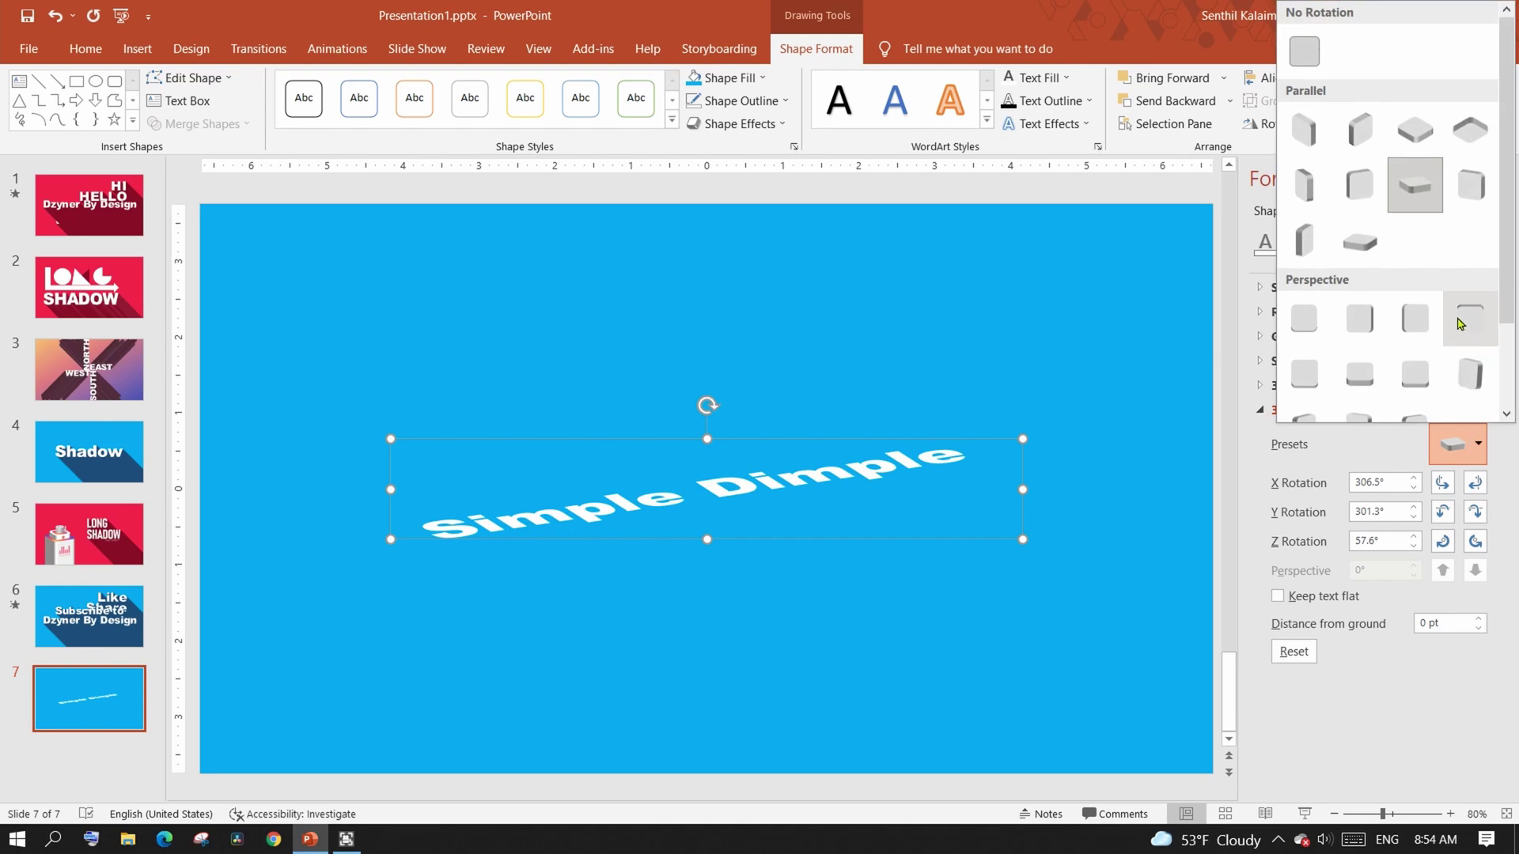
pyautogui.click(1473, 198)
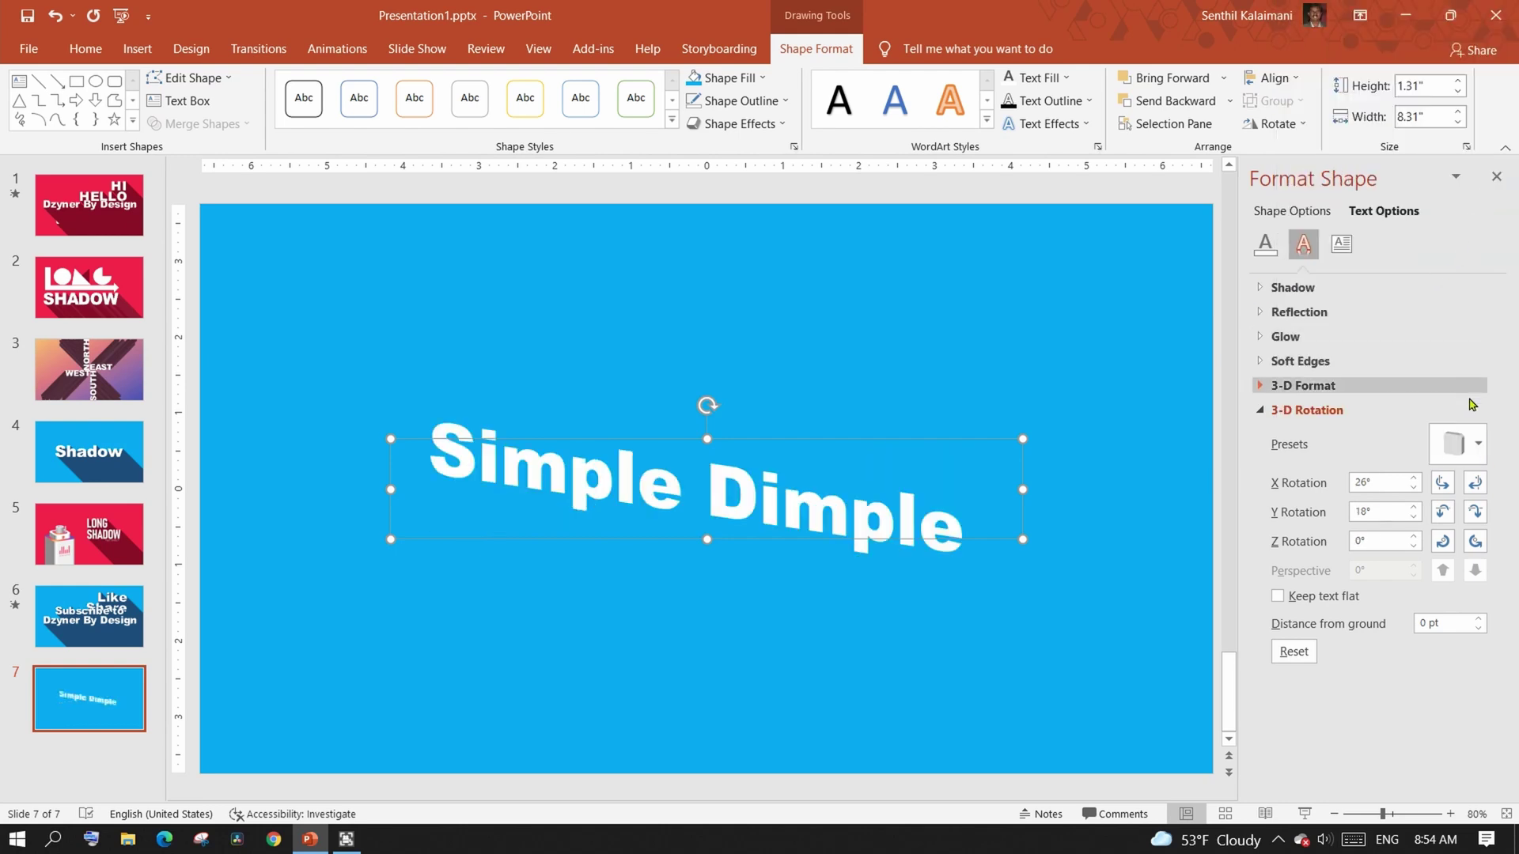
pyautogui.click(1478, 444)
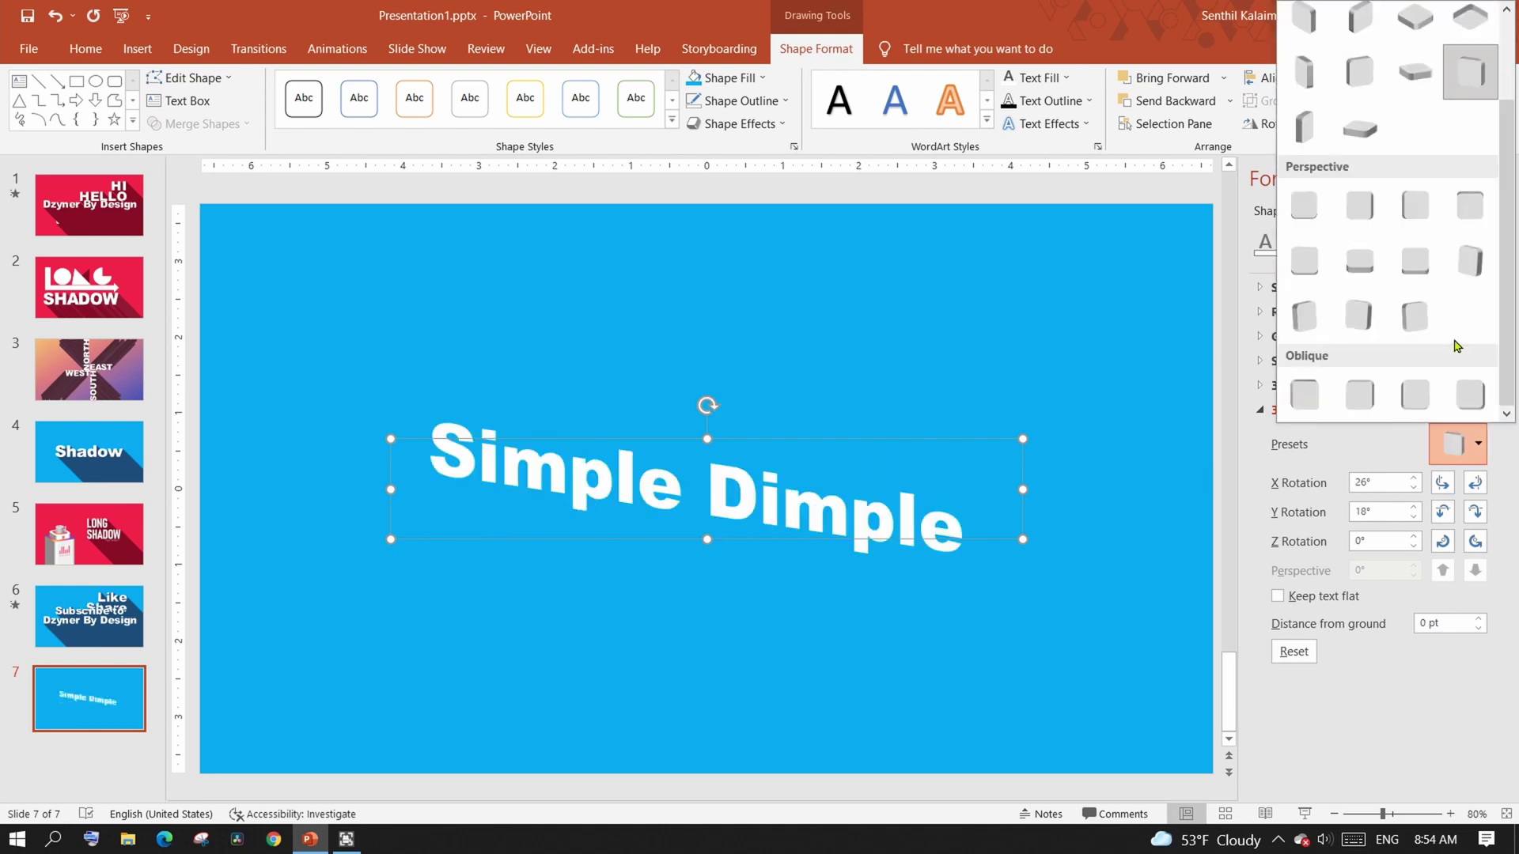
pyautogui.click(1477, 394)
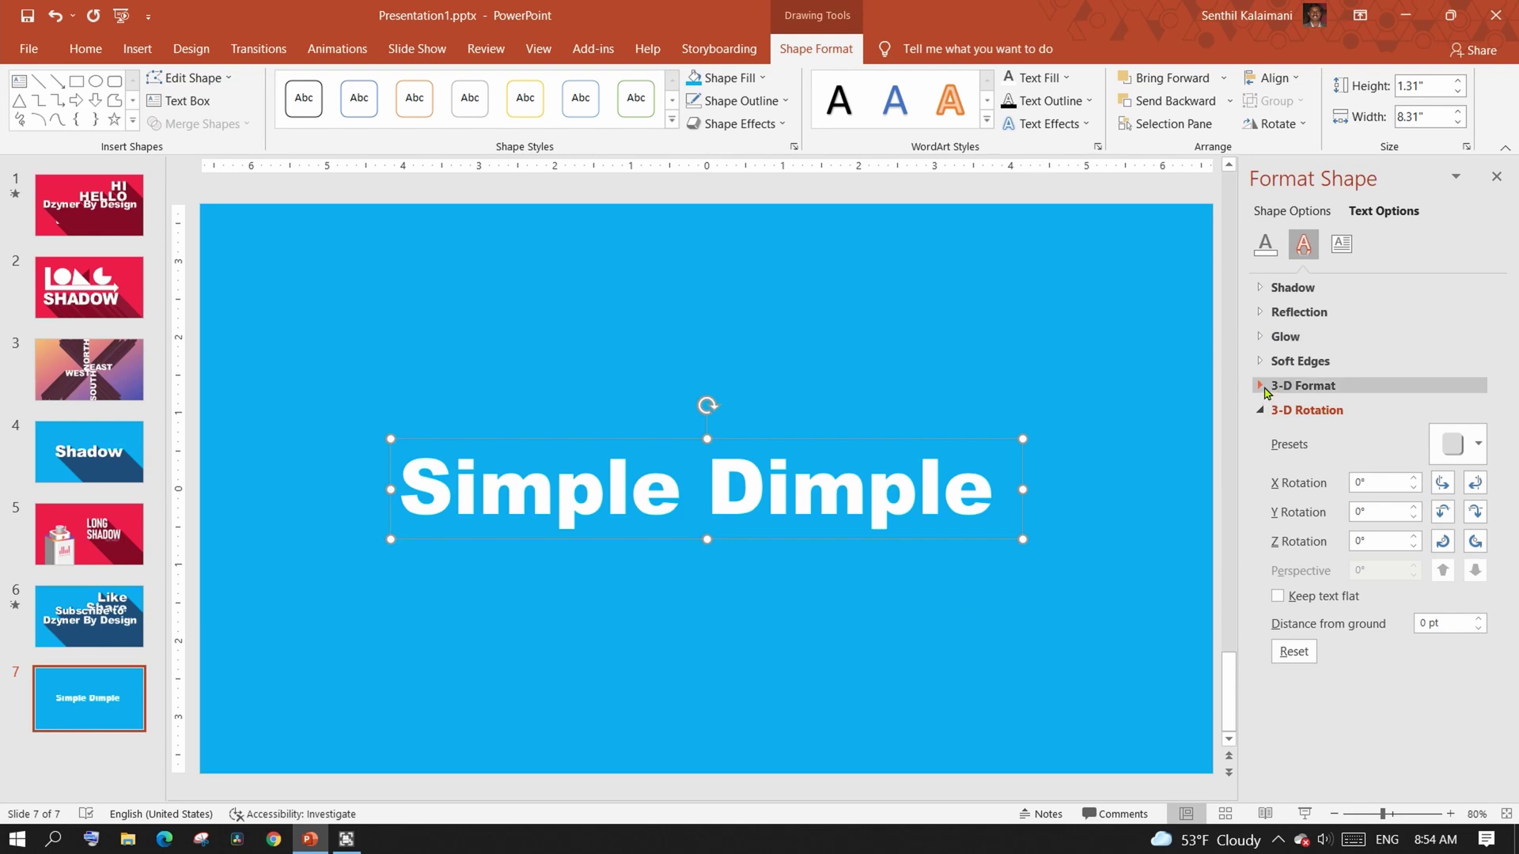
# Set the text's 3-D depth colour to dark blue.
pyautogui.click(1262, 387)
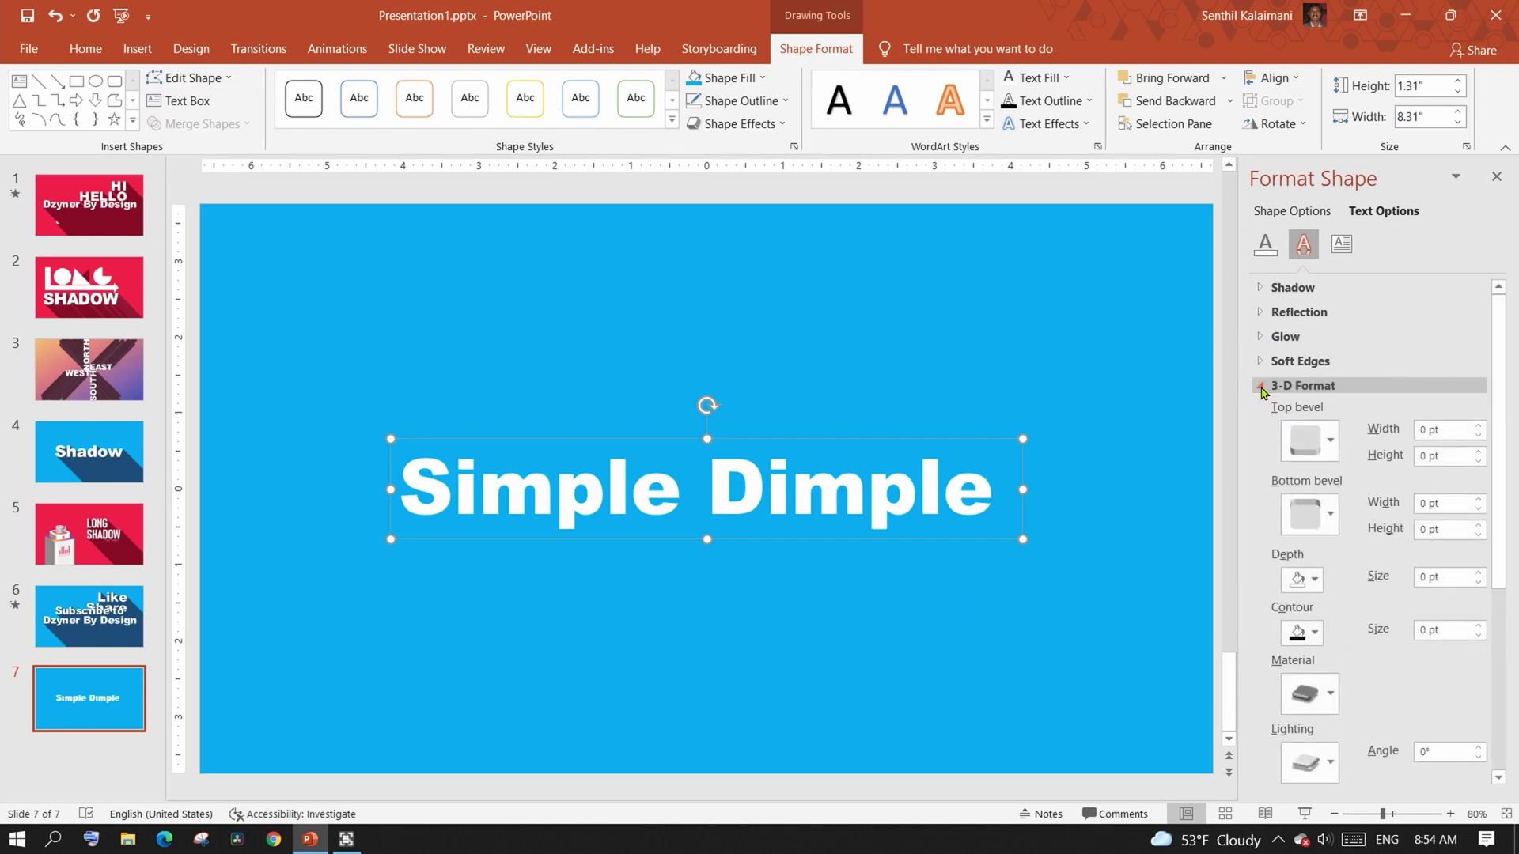
pyautogui.click(1314, 584)
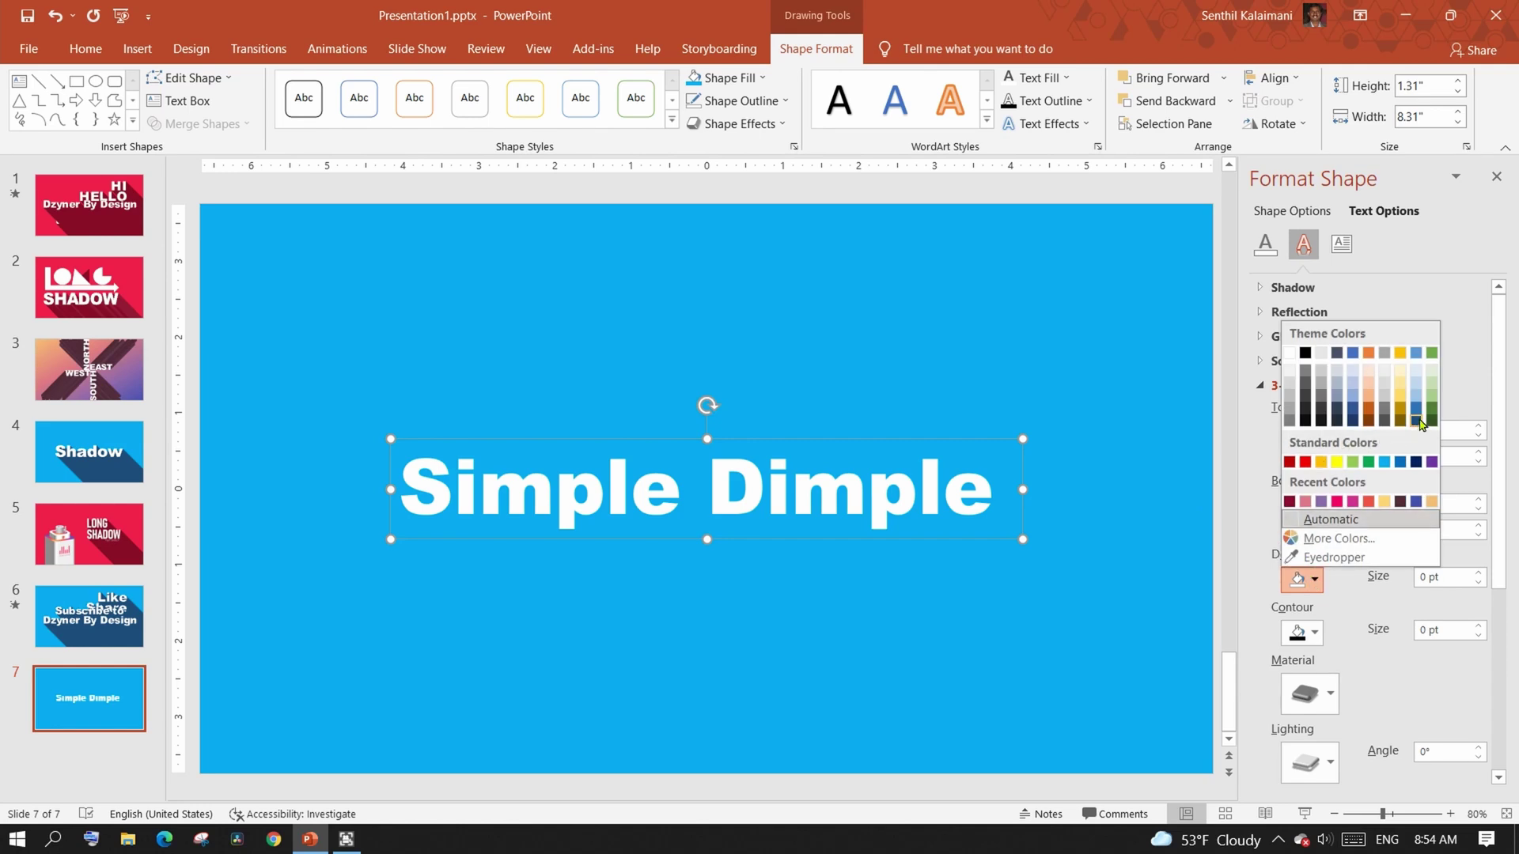
pyautogui.click(1416, 421)
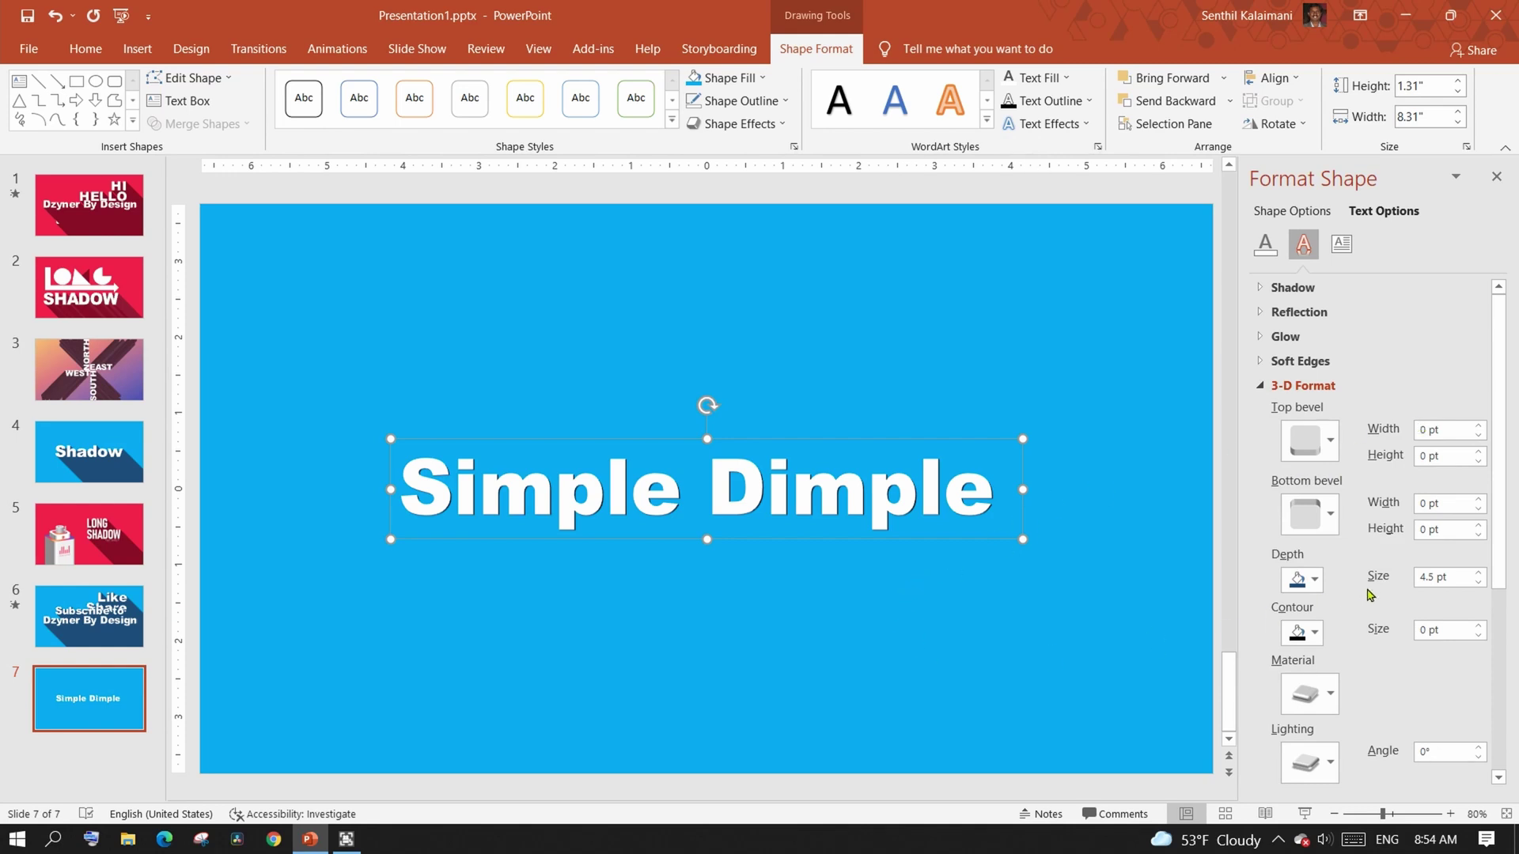
# Change the 3-D depth size from 4.5 pt to 1300 pt.
pyautogui.moveTo(1435, 576); pyautogui.dragTo(1415, 578)
pyautogui.write('10')
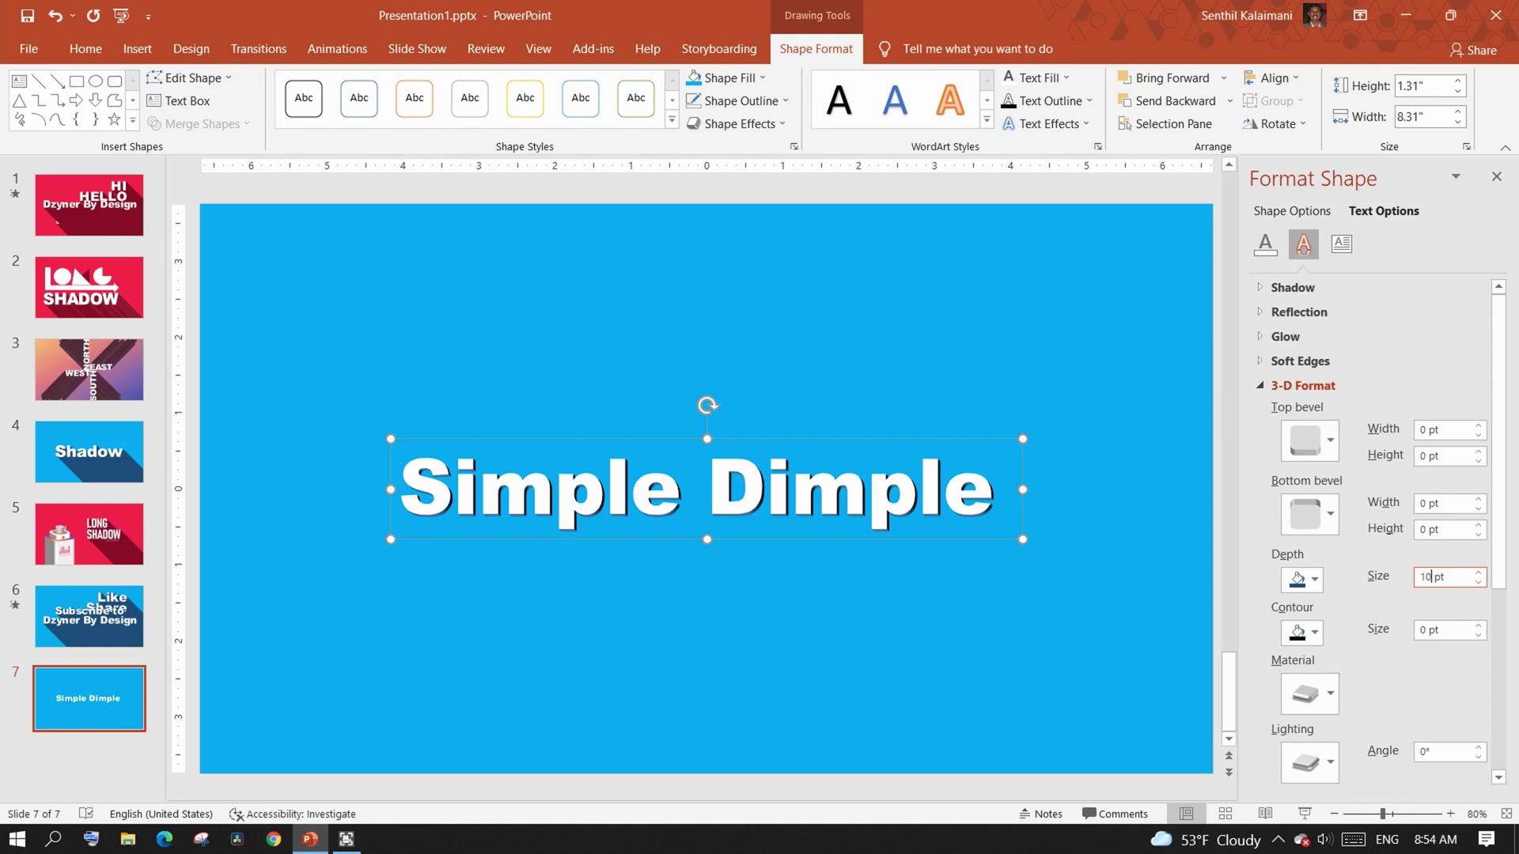
pyautogui.write('0')
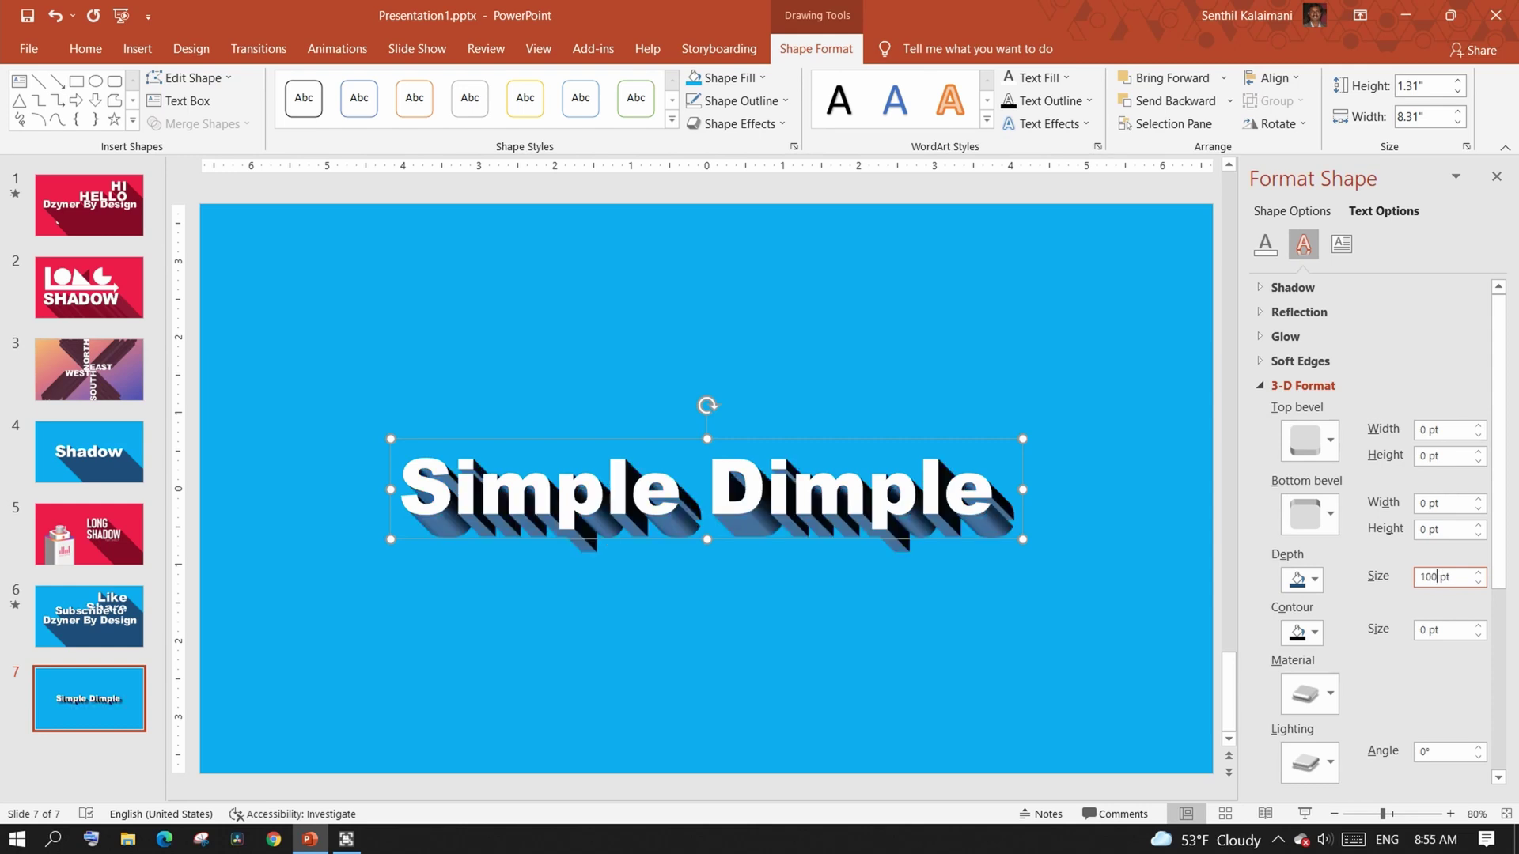
pyautogui.write('0')
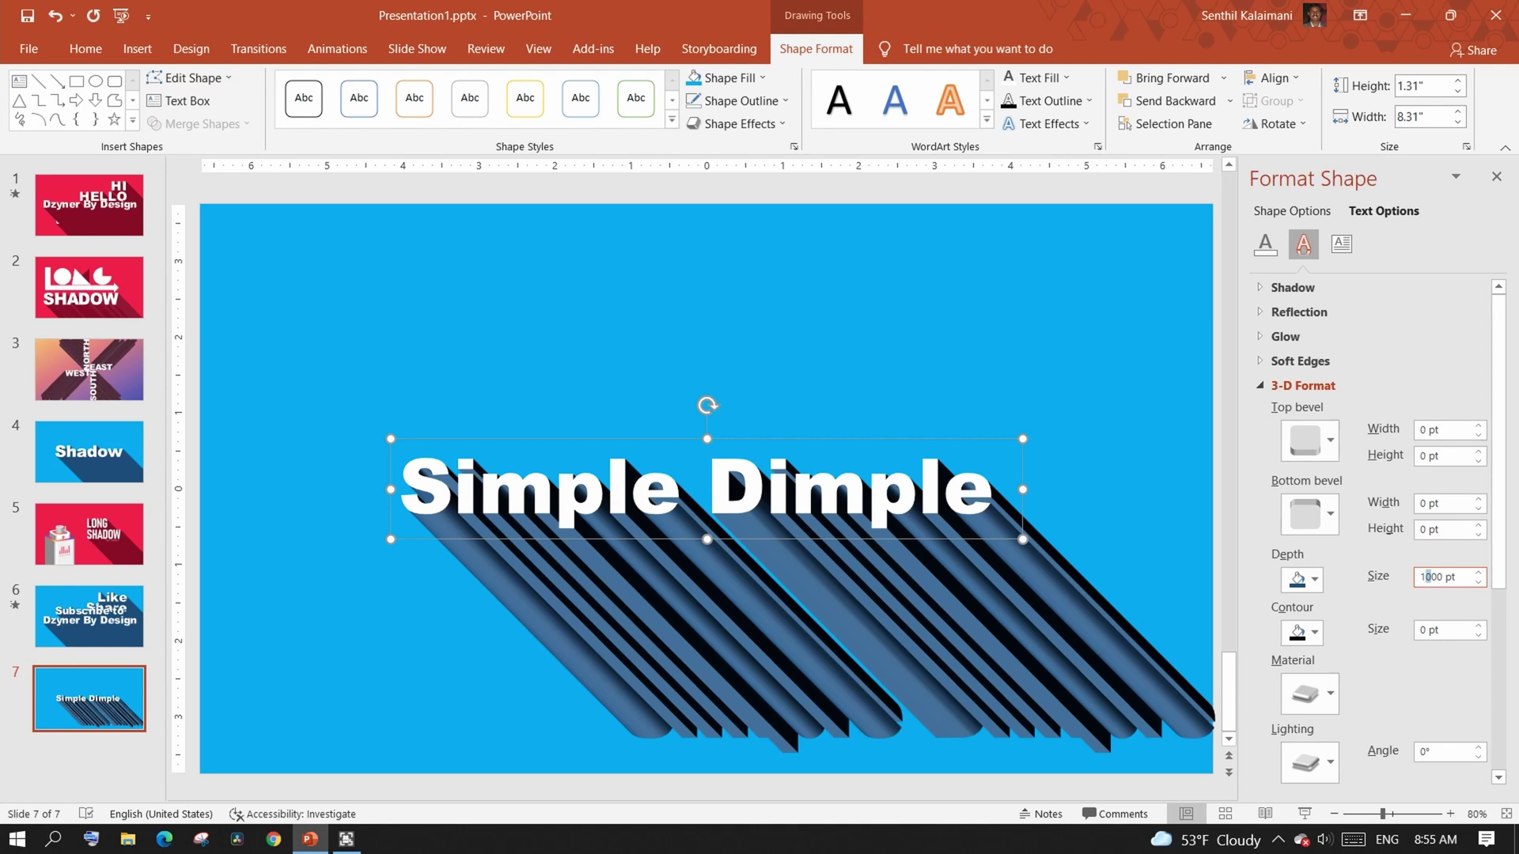
pyautogui.press('Delete')
pyautogui.write('3')
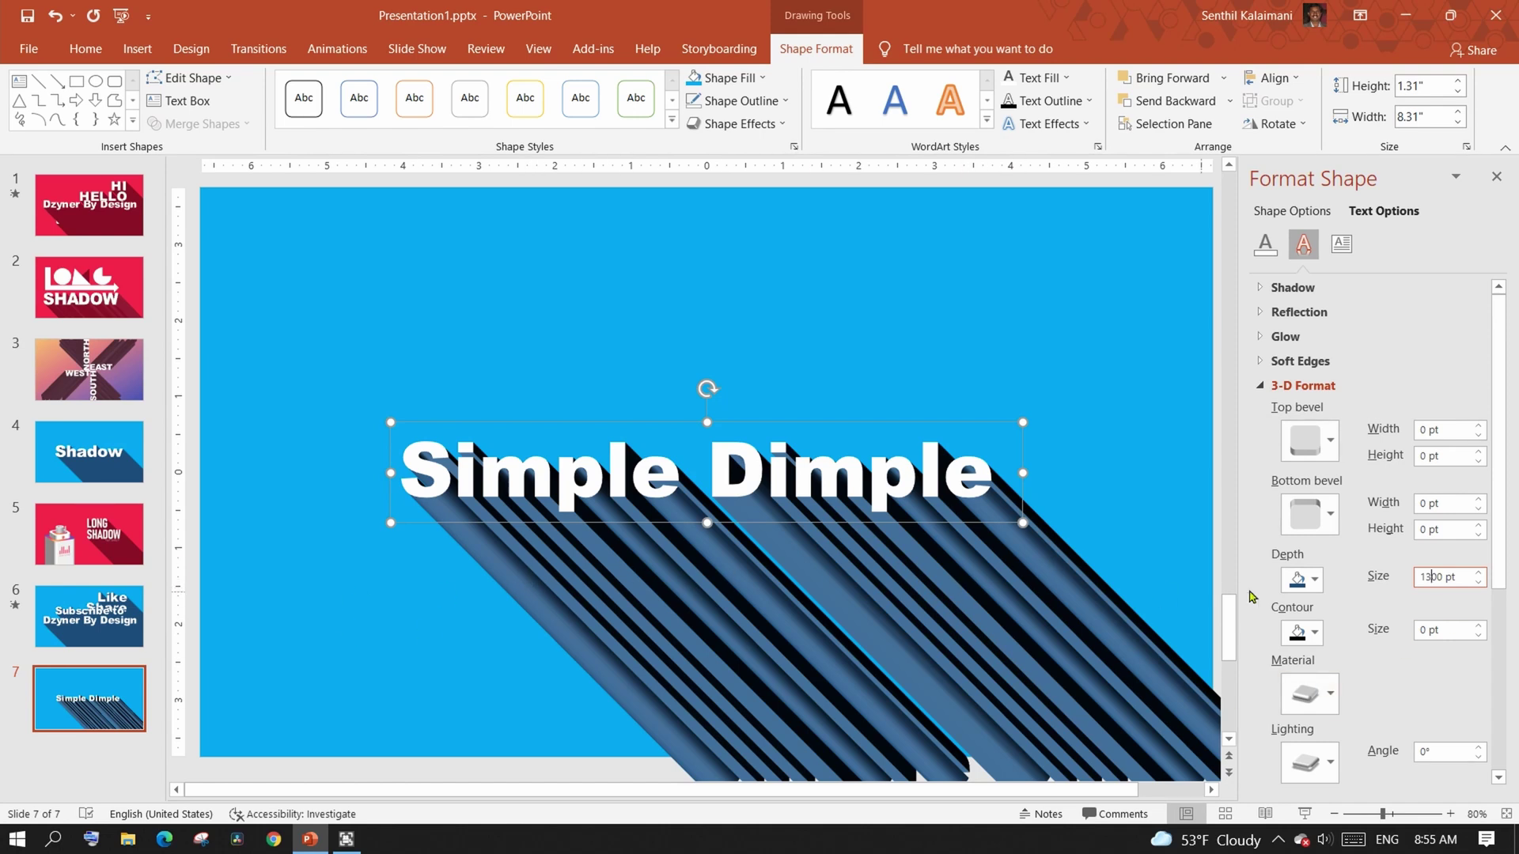
# Give the extrusion Matte material and Flat lighting, then close the Format Shape pane.
pyautogui.moveTo(1506, 563); pyautogui.dragTo(1502, 634)
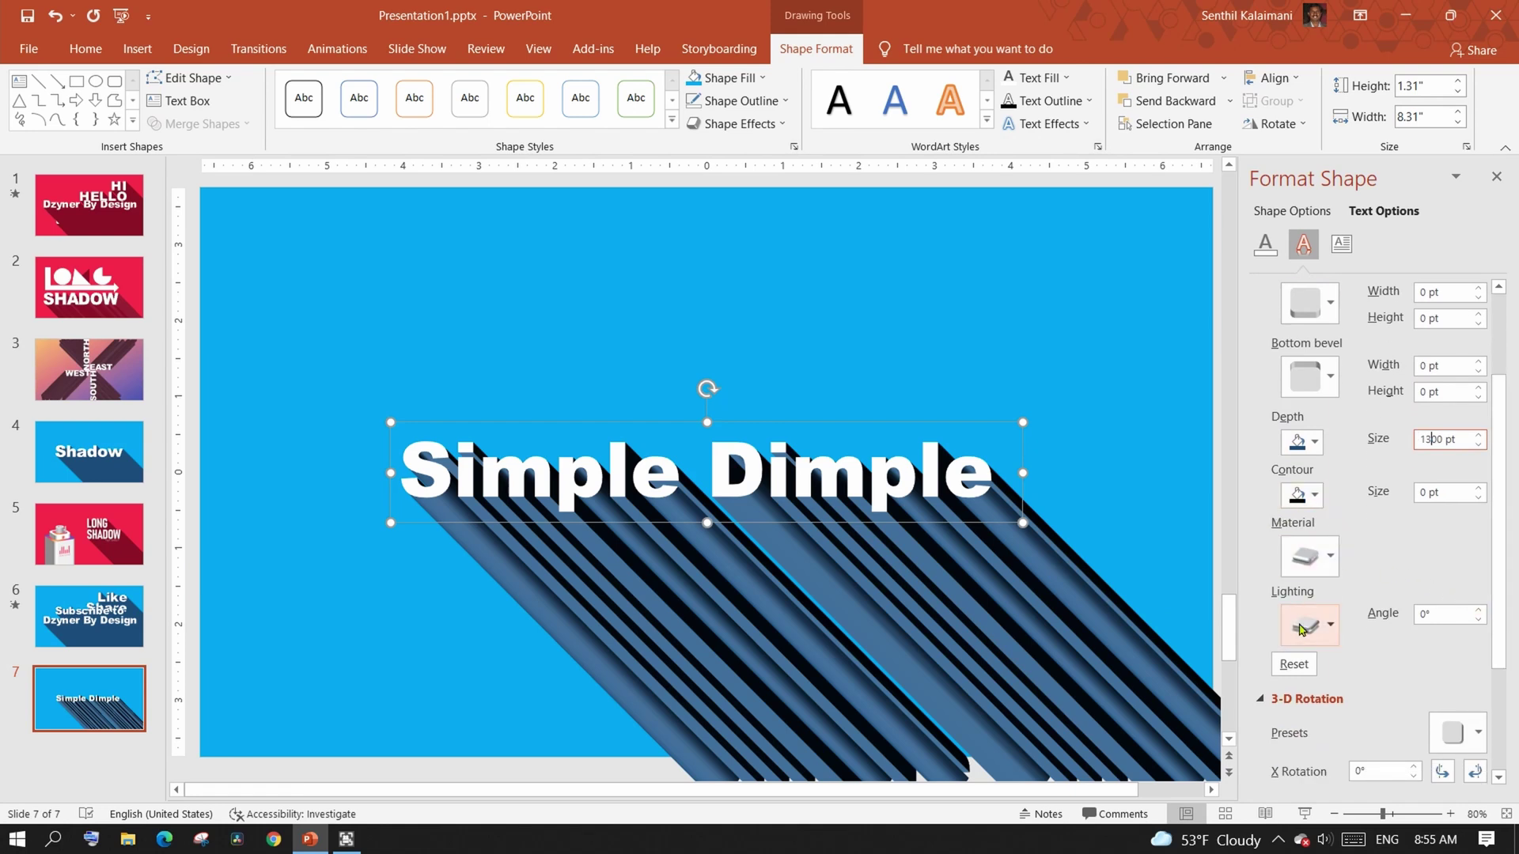
pyautogui.click(1328, 566)
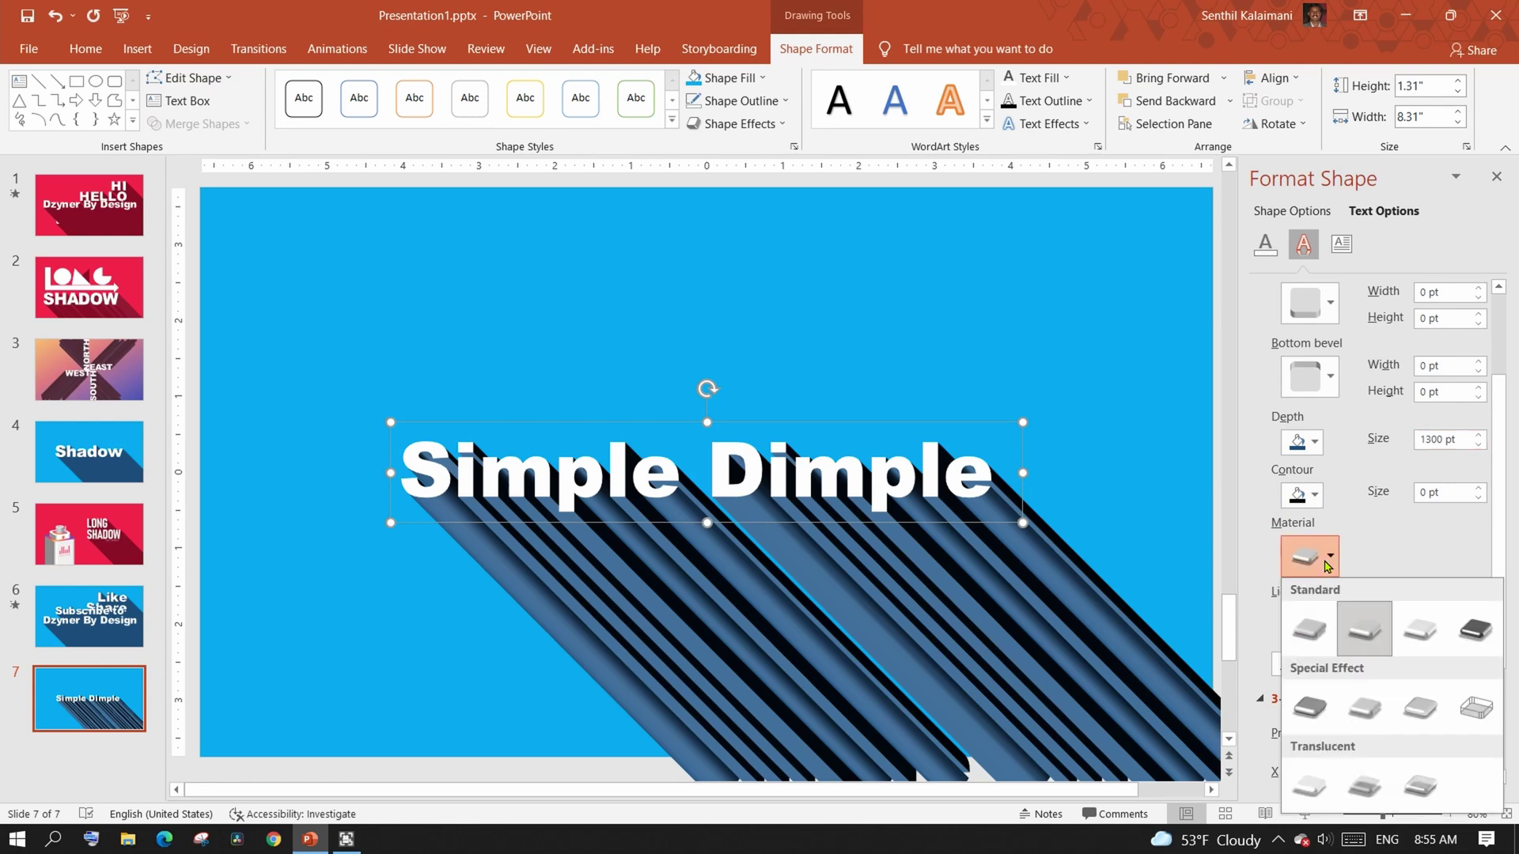
pyautogui.click(1308, 628)
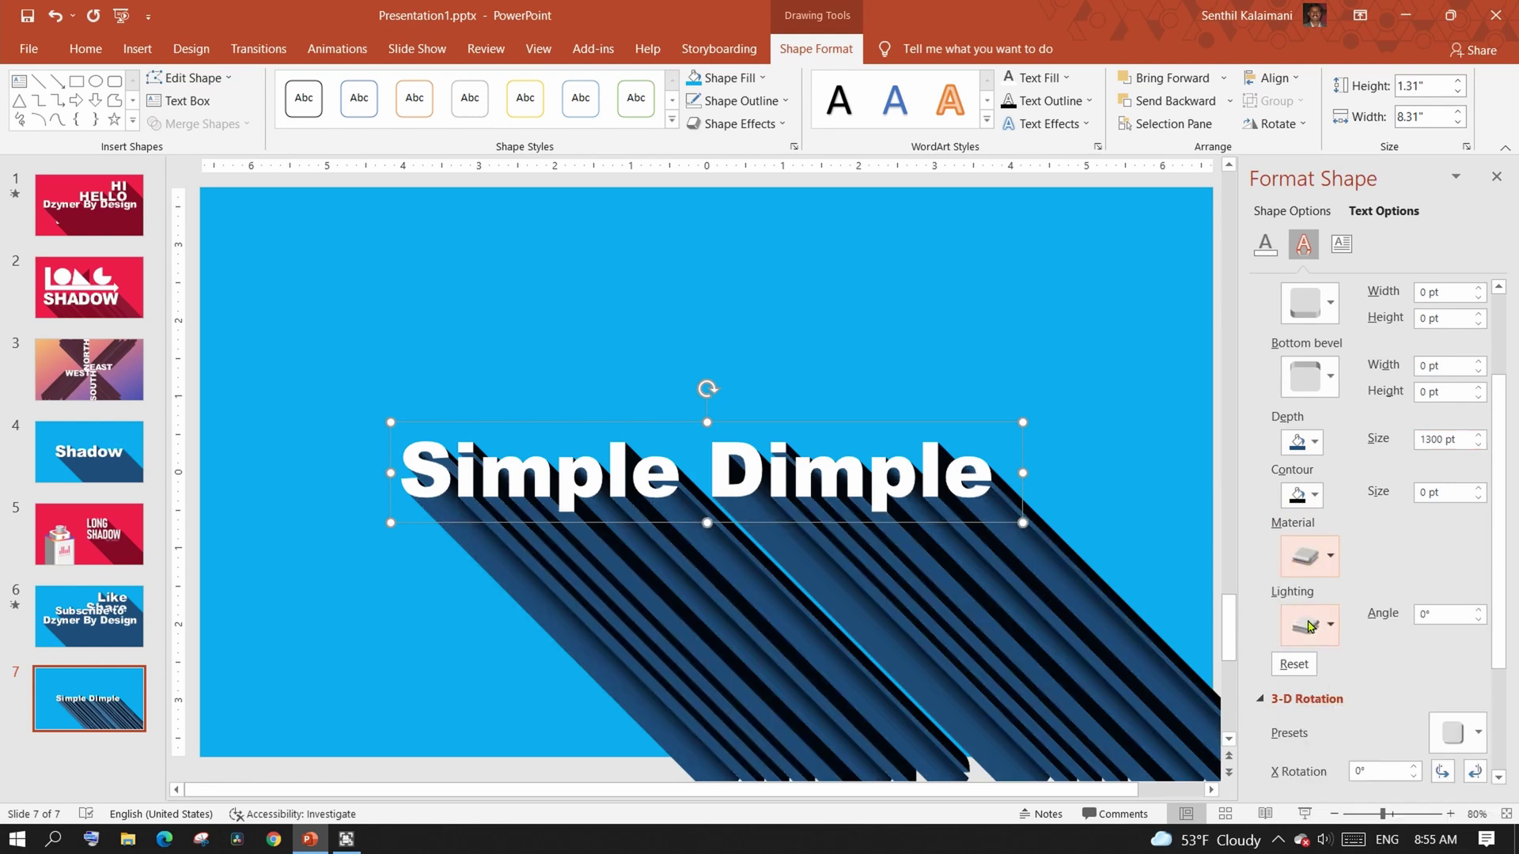
pyautogui.click(1331, 626)
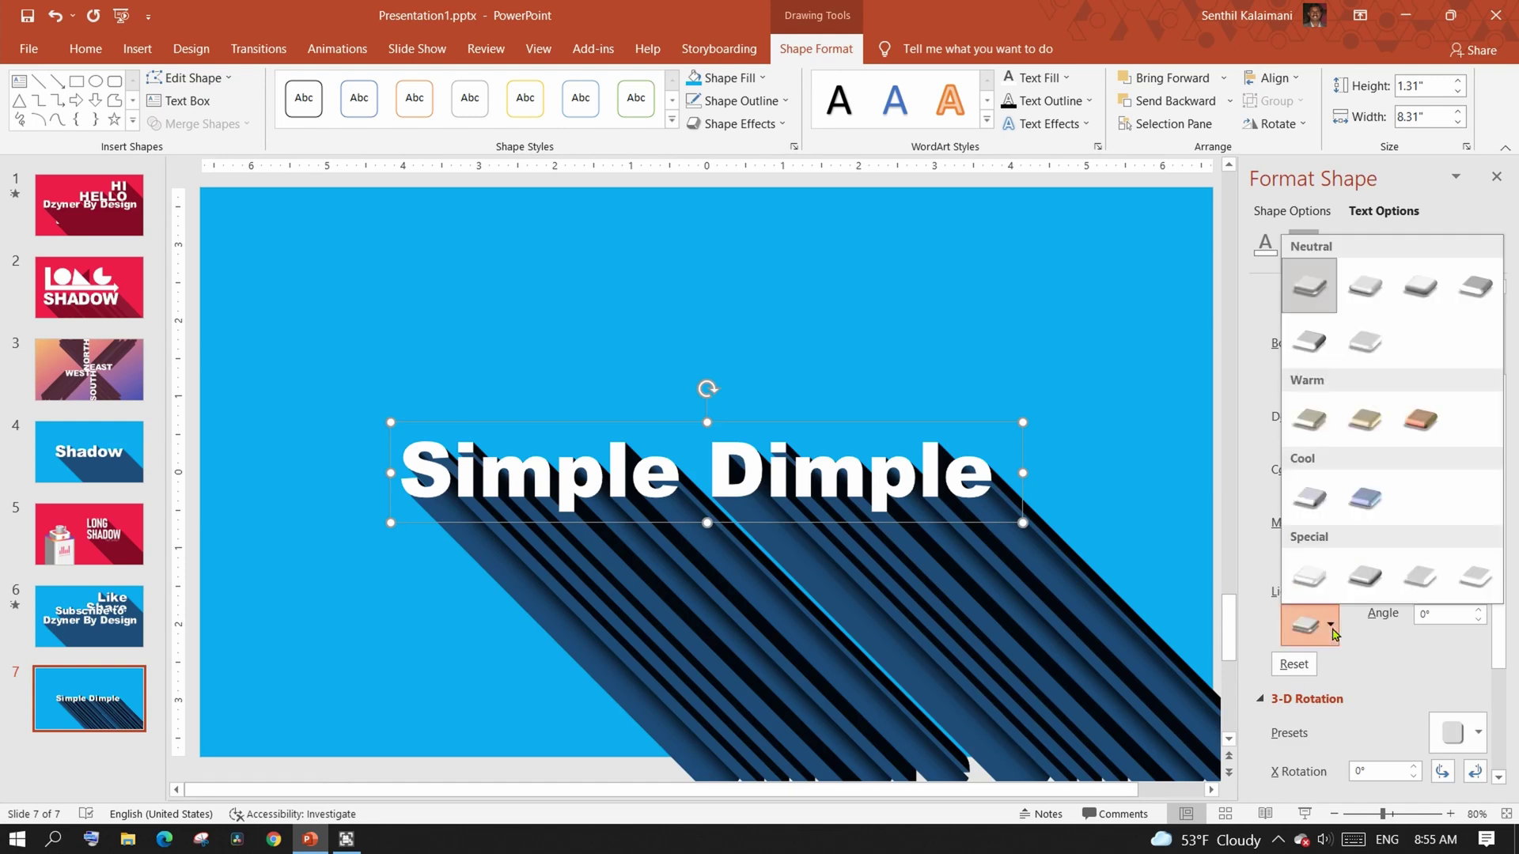
pyautogui.click(1311, 577)
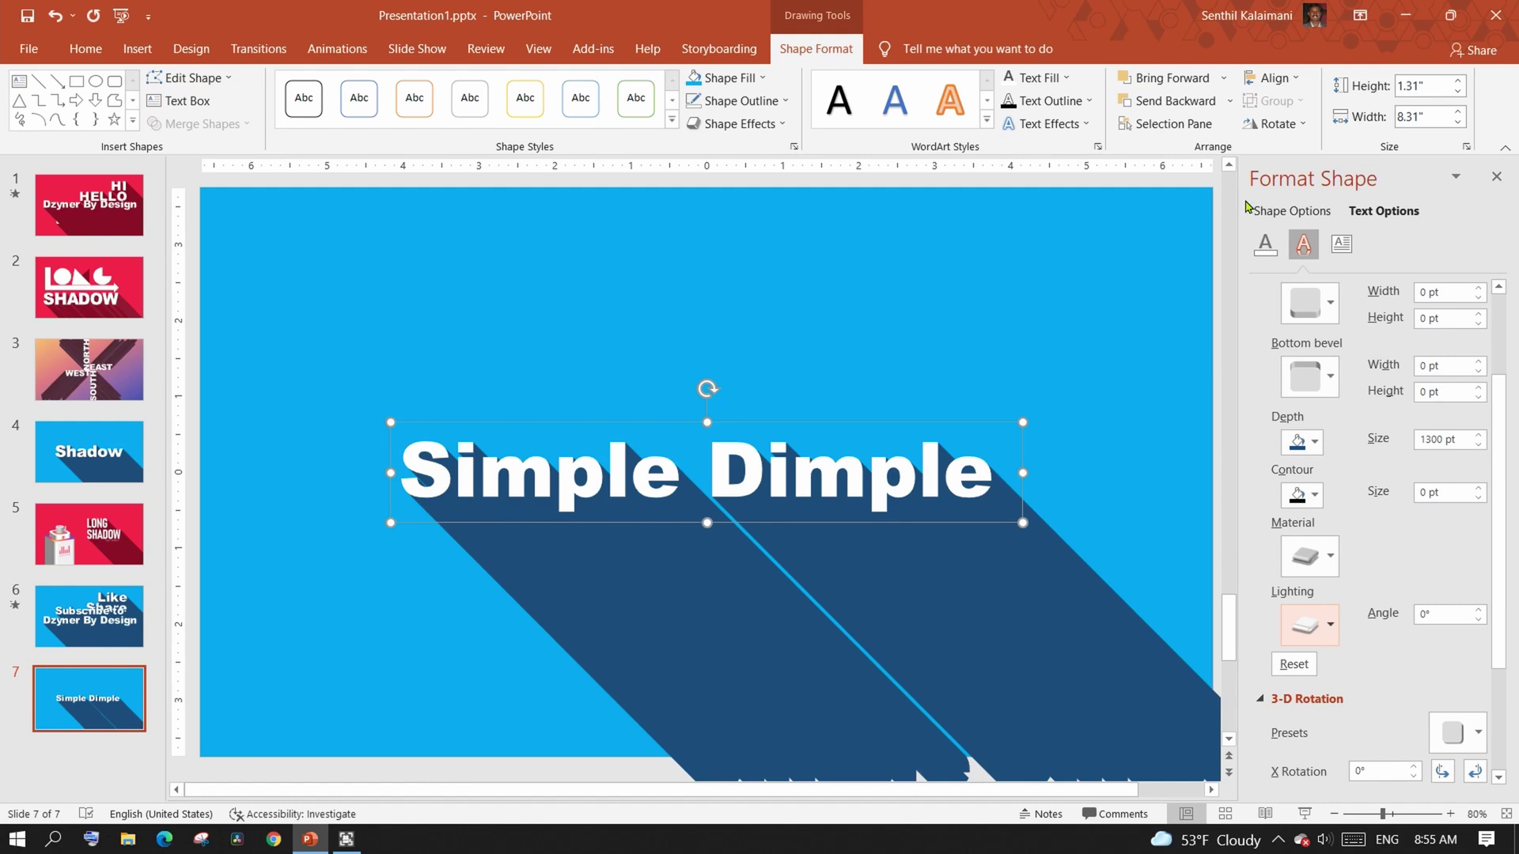
pyautogui.click(1497, 179)
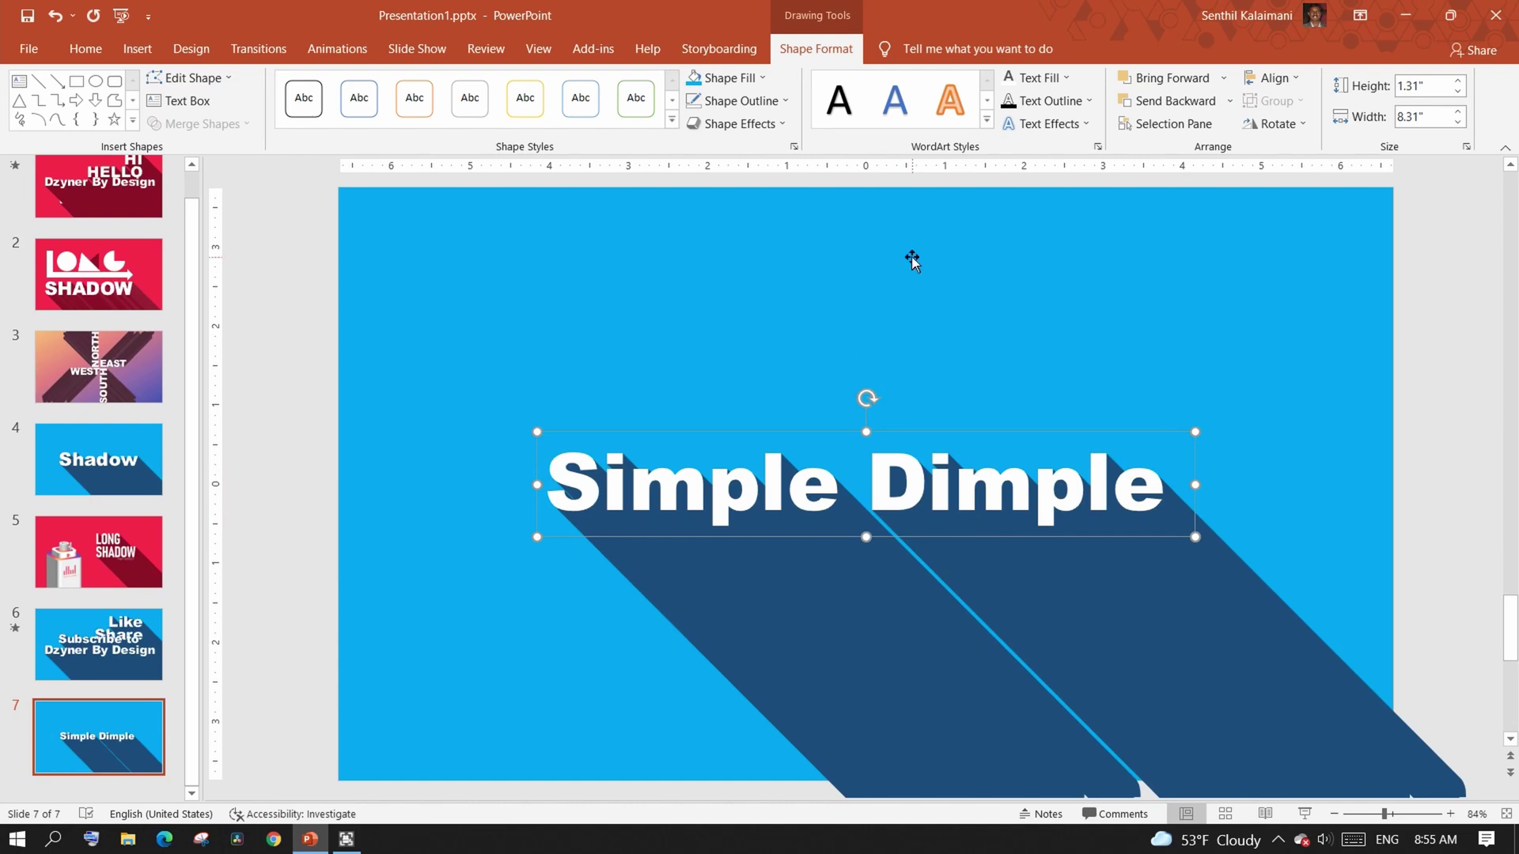
pyautogui.click(1065, 79)
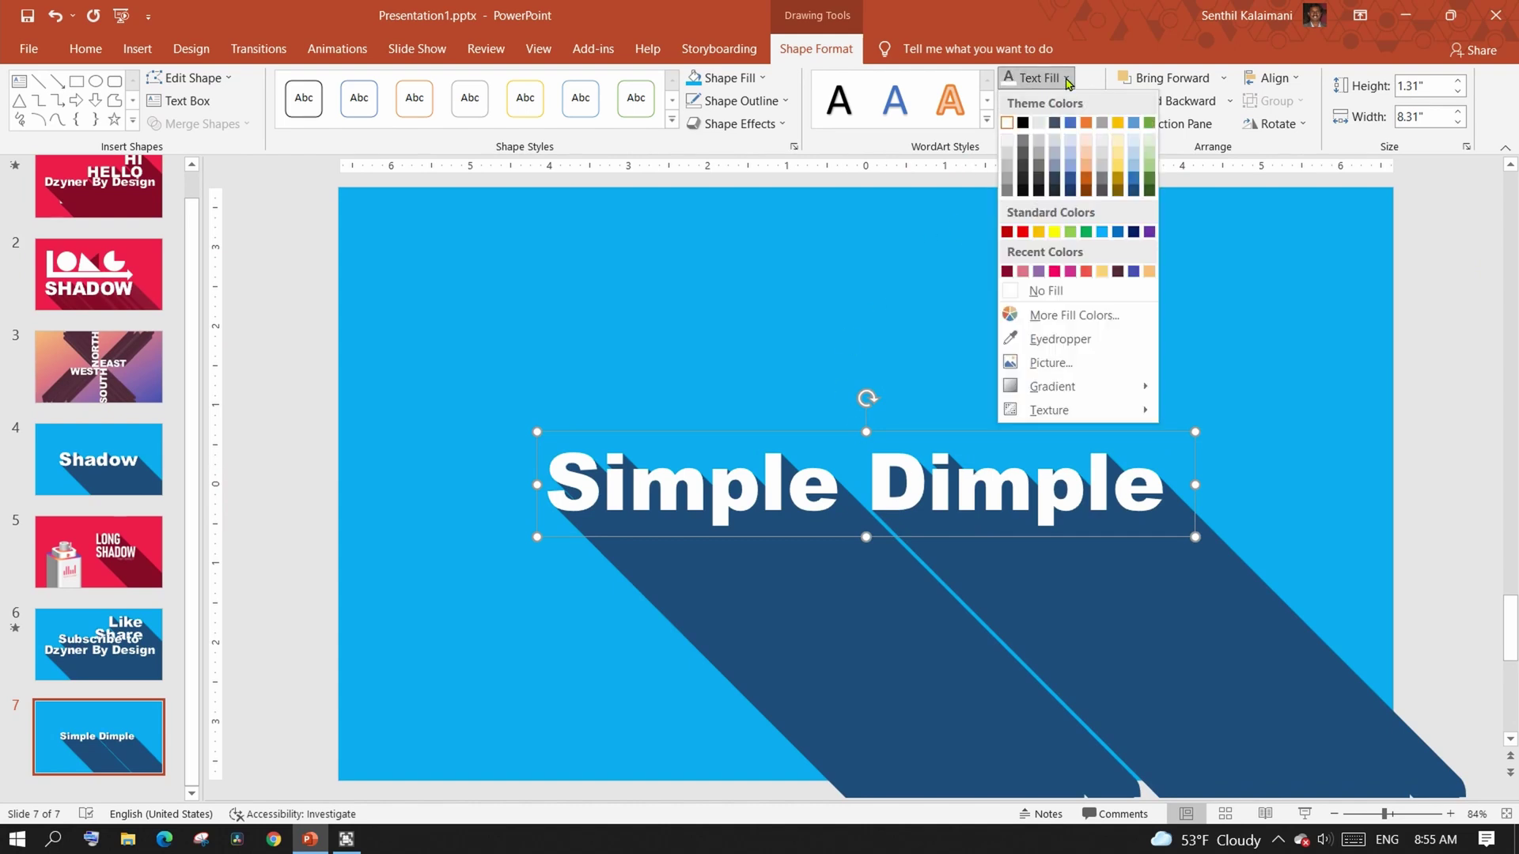
pyautogui.click(1105, 235)
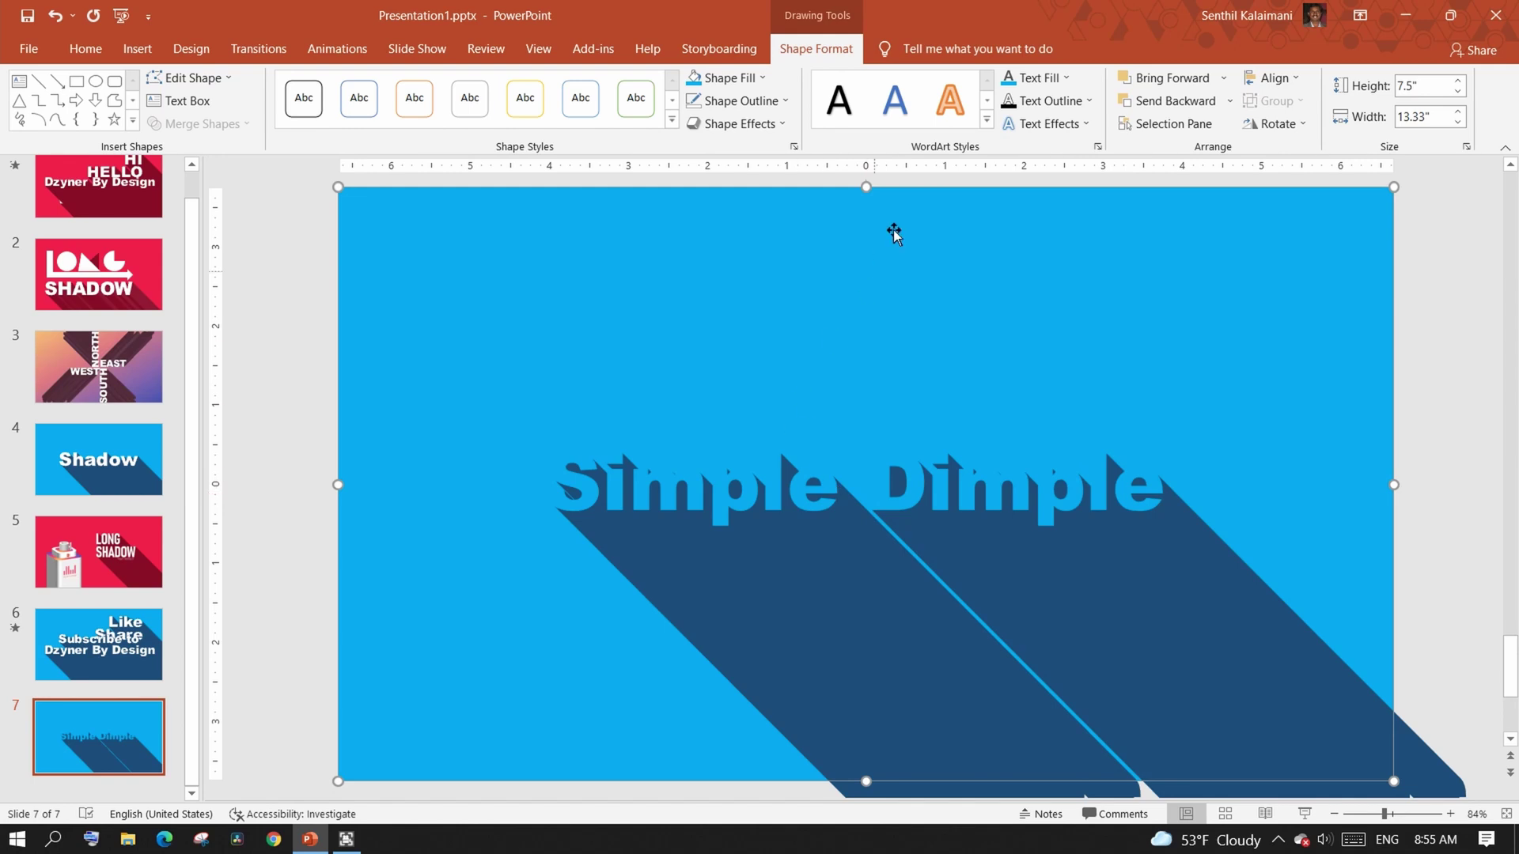
pyautogui.hotkey('ctrl', 'z')
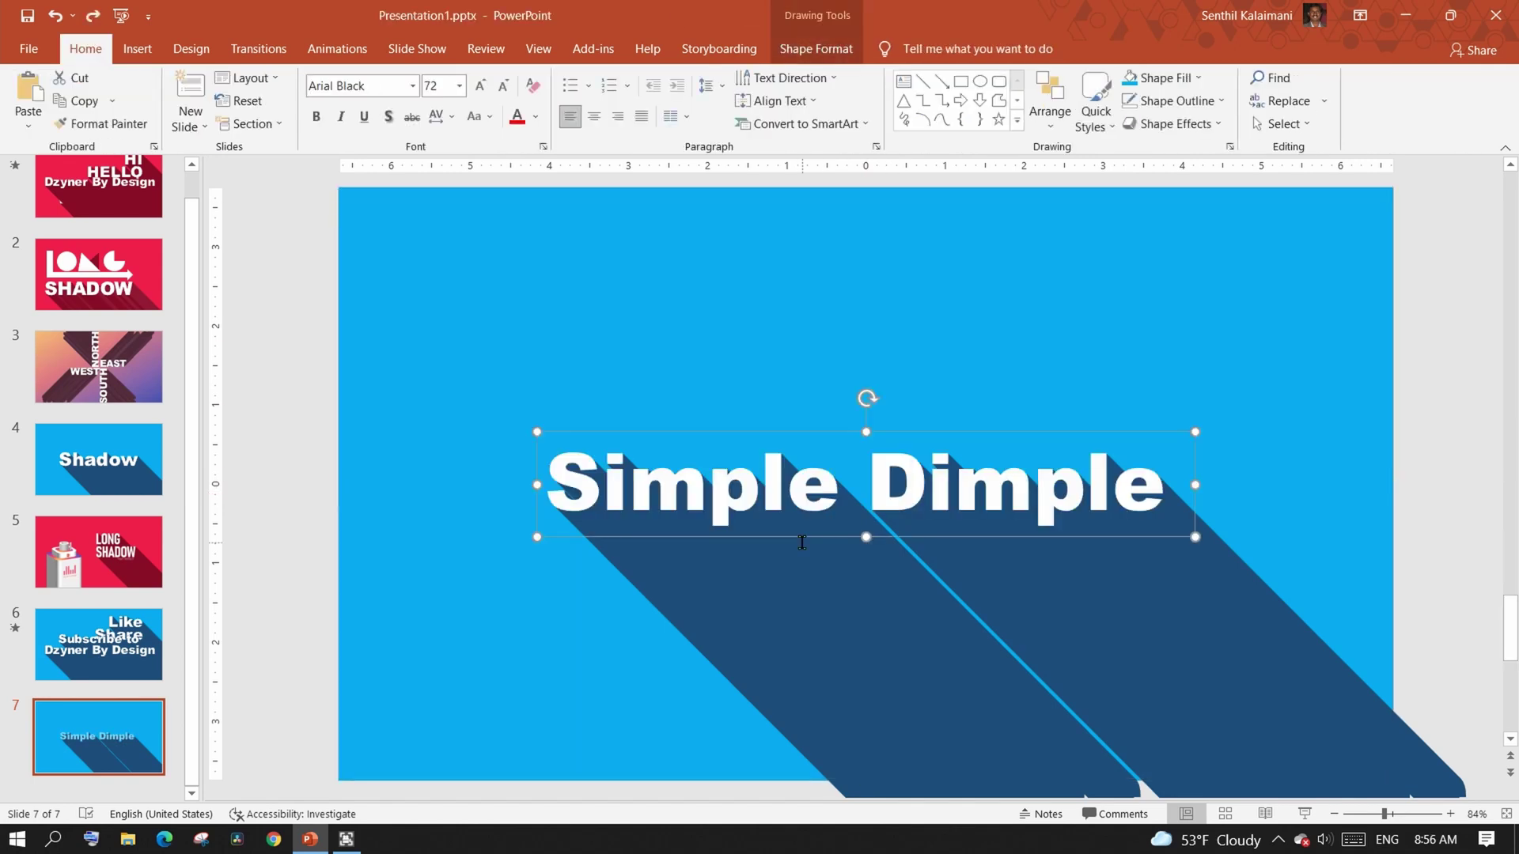
pyautogui.click(1442, 485)
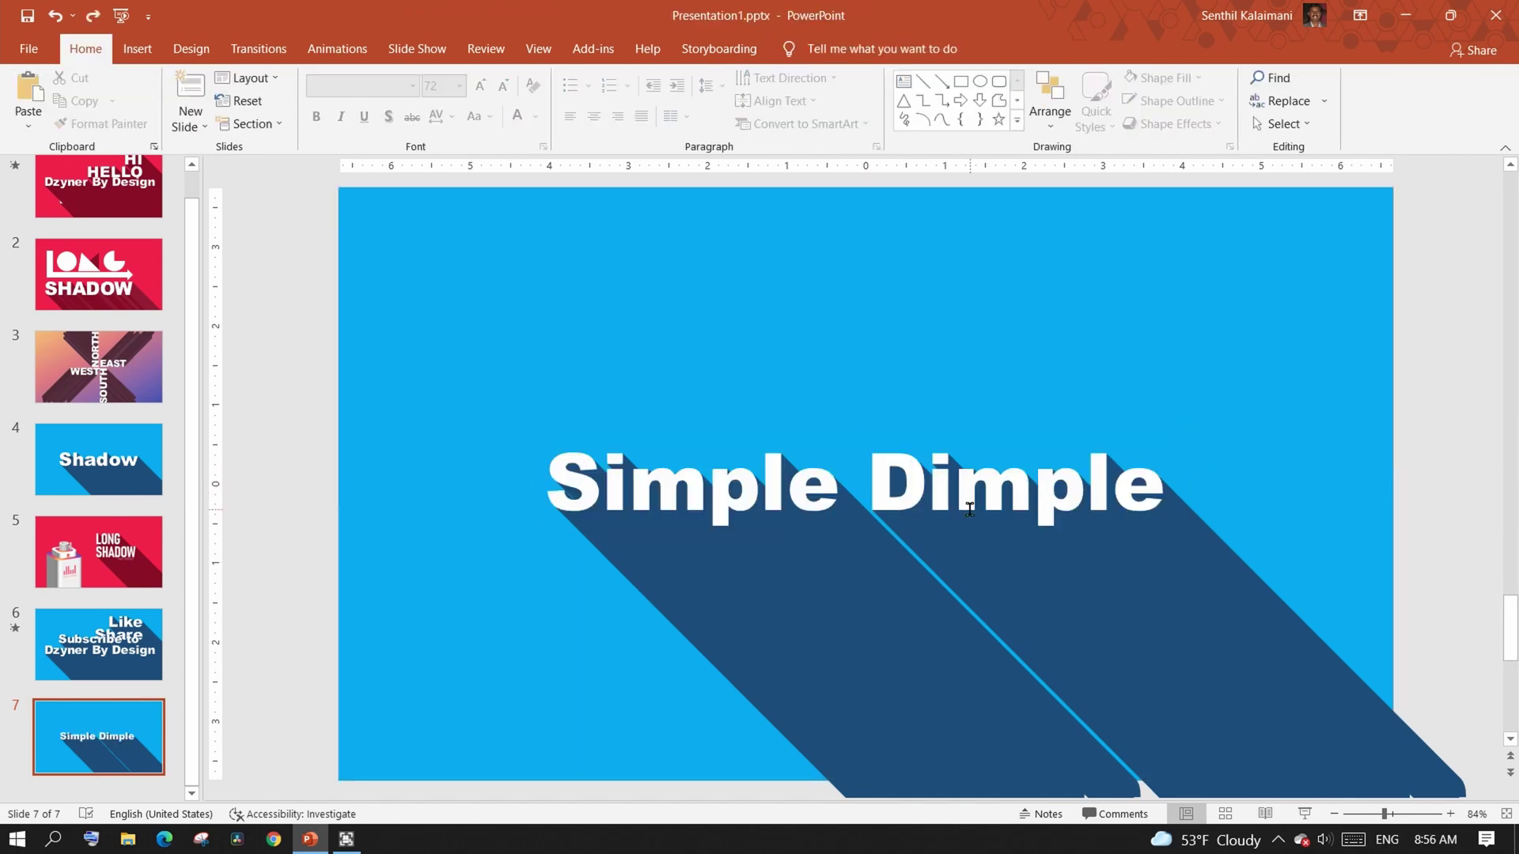